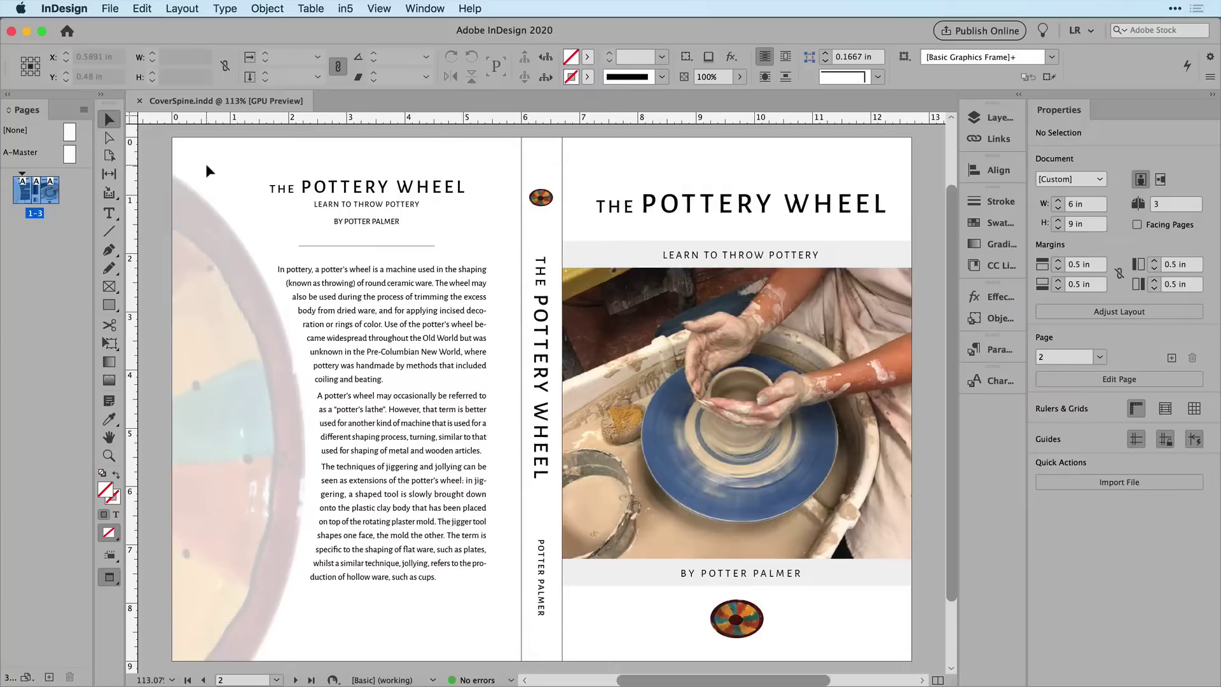
- Create a new 6 x 9 in document with 3 non-facing pages, 0.5 in margins and a 0.125 in bleed
{"action": "left_click", "coordinate": [114, 9]}
{"action": "mouse_move", "coordinate": [121, 29]}
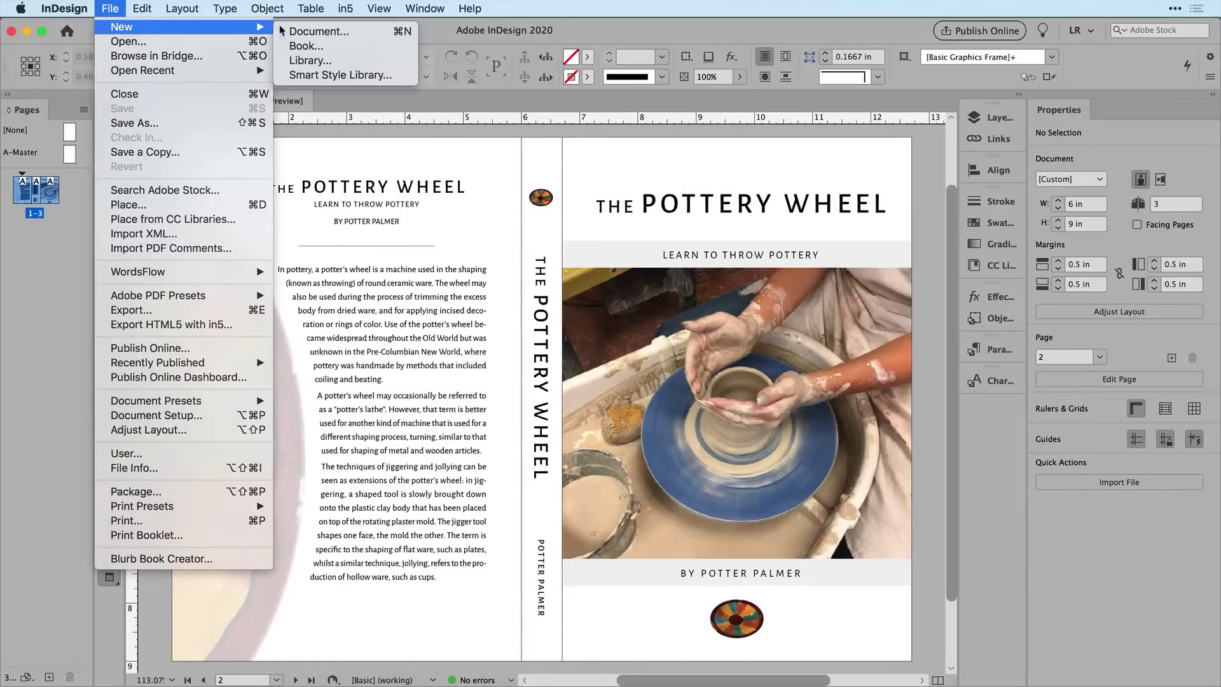
{"action": "left_click", "coordinate": [298, 27]}
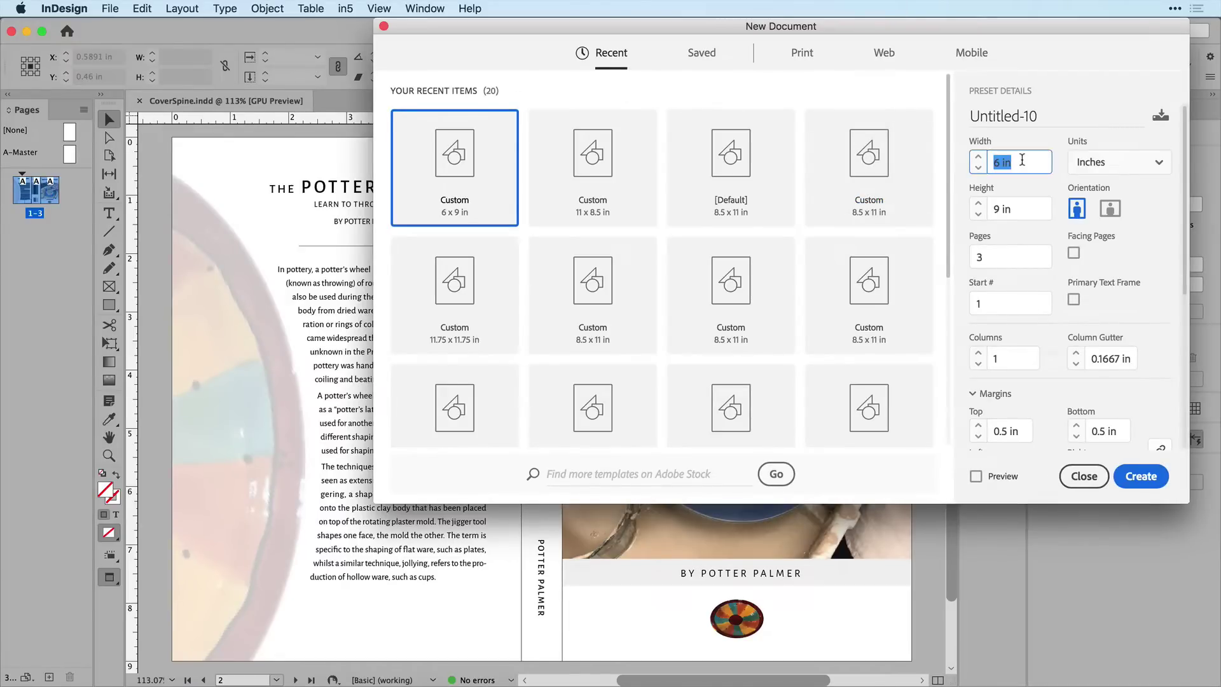
{"action": "left_click", "coordinate": [1027, 209]}
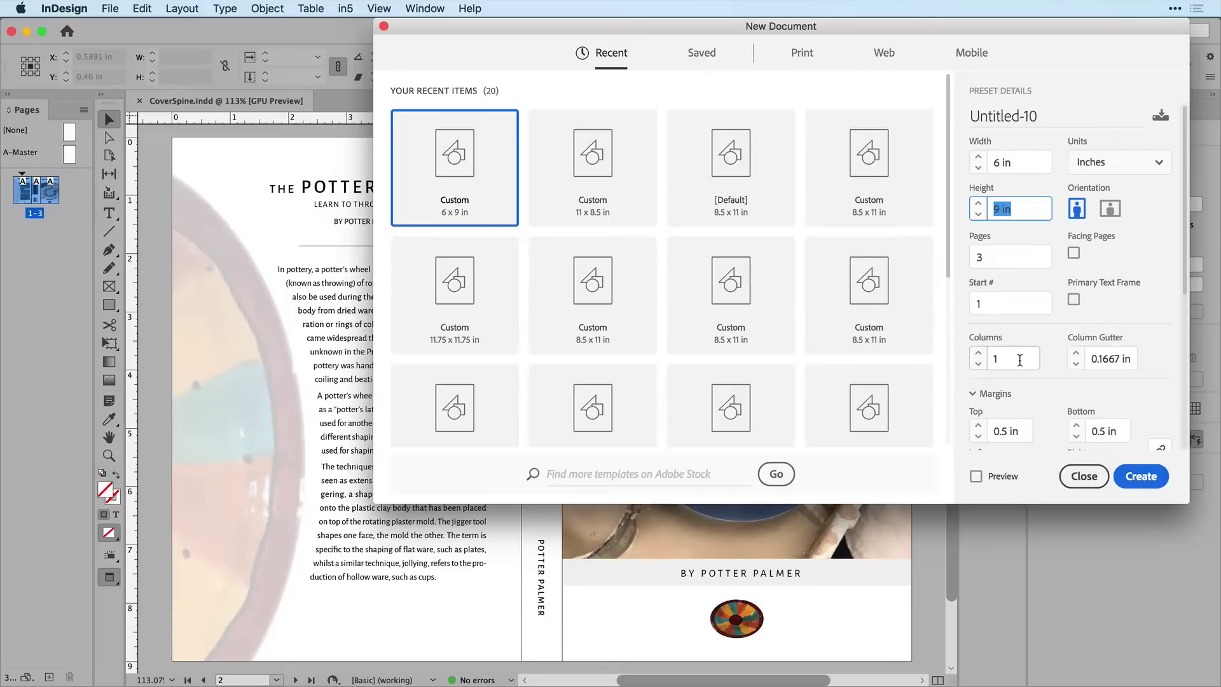
{"action": "scroll", "coordinate": [1019, 360], "scroll_direction": "down", "scroll_amount": 8}
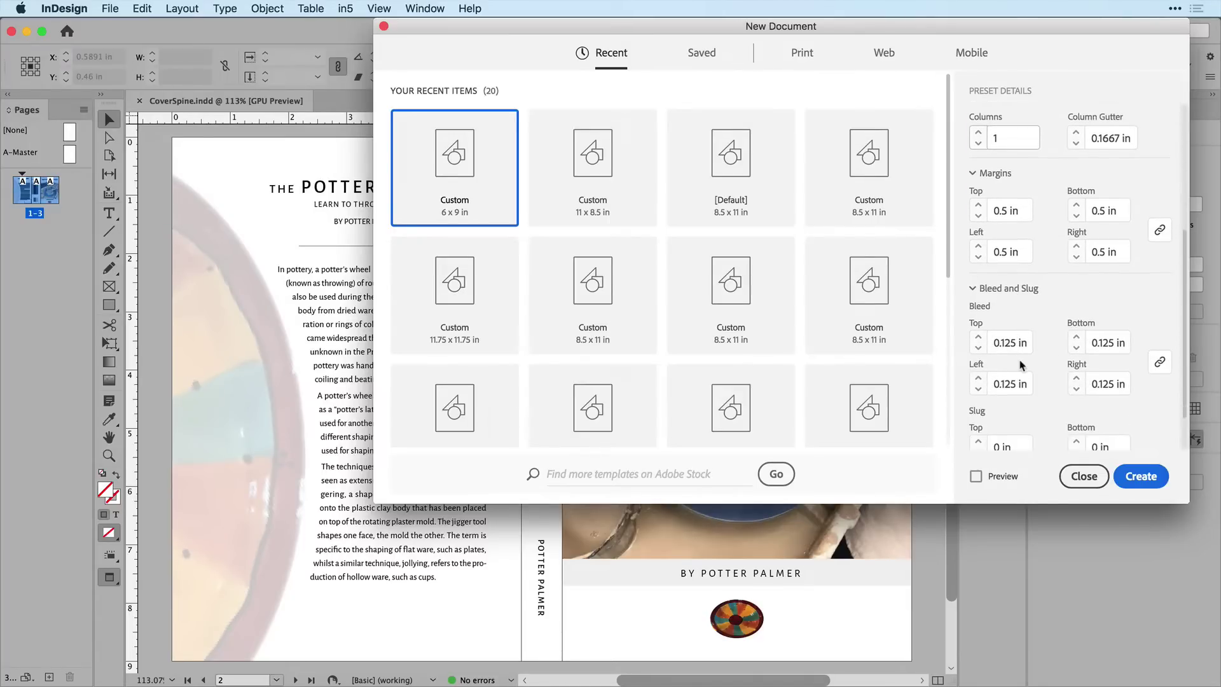
{"action": "scroll", "coordinate": [1019, 367], "scroll_direction": "down", "scroll_amount": 2}
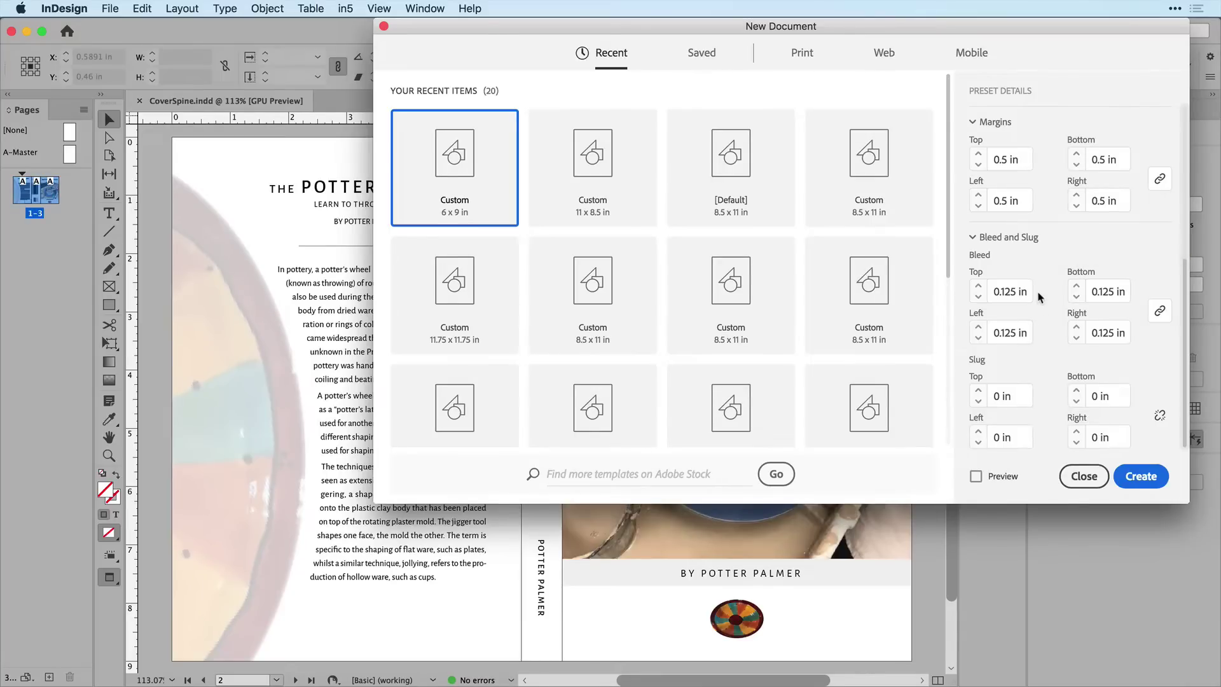
{"action": "left_click", "coordinate": [1138, 476]}
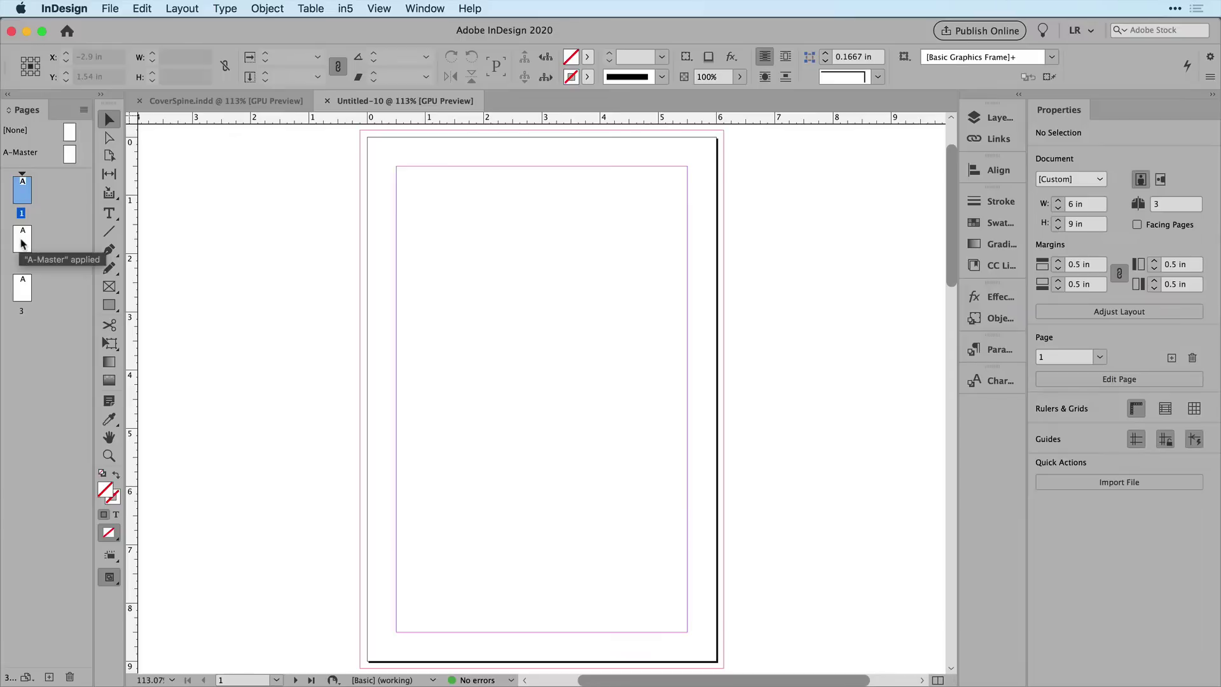
- Turn off document page shuffling and arrange the three pages side by side in a single spread
{"action": "left_click_drag", "start_coordinate": [23, 244], "coordinate": [35, 192]}
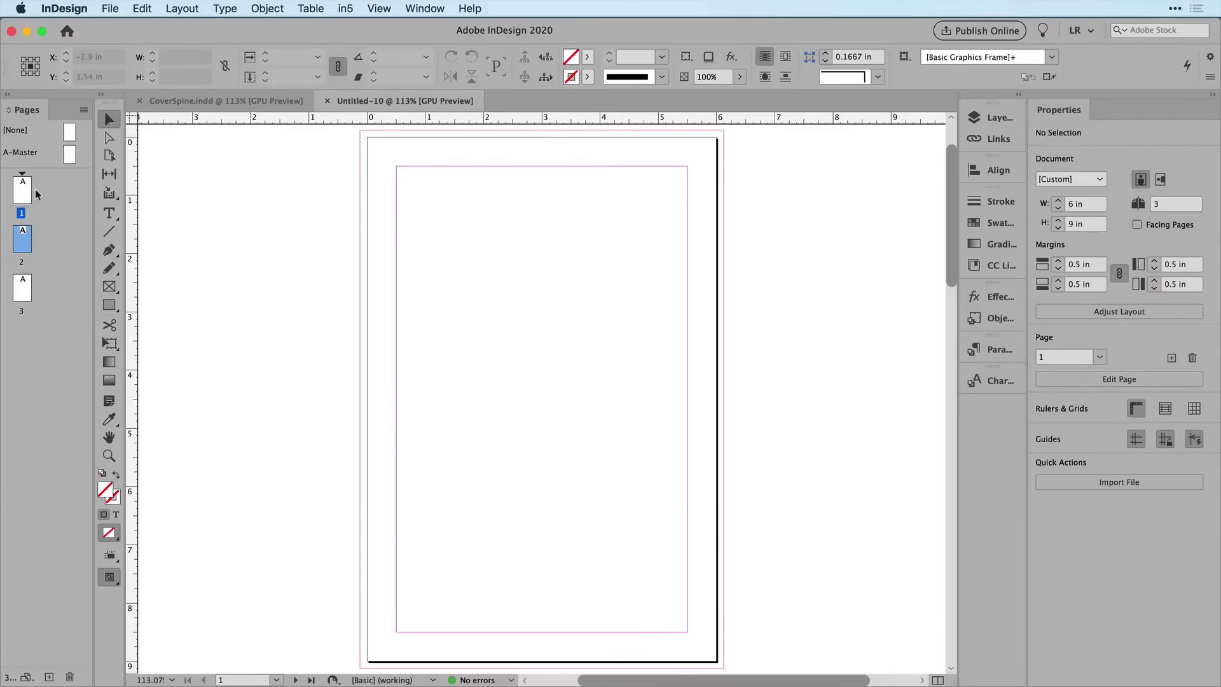
{"action": "left_click", "coordinate": [83, 110]}
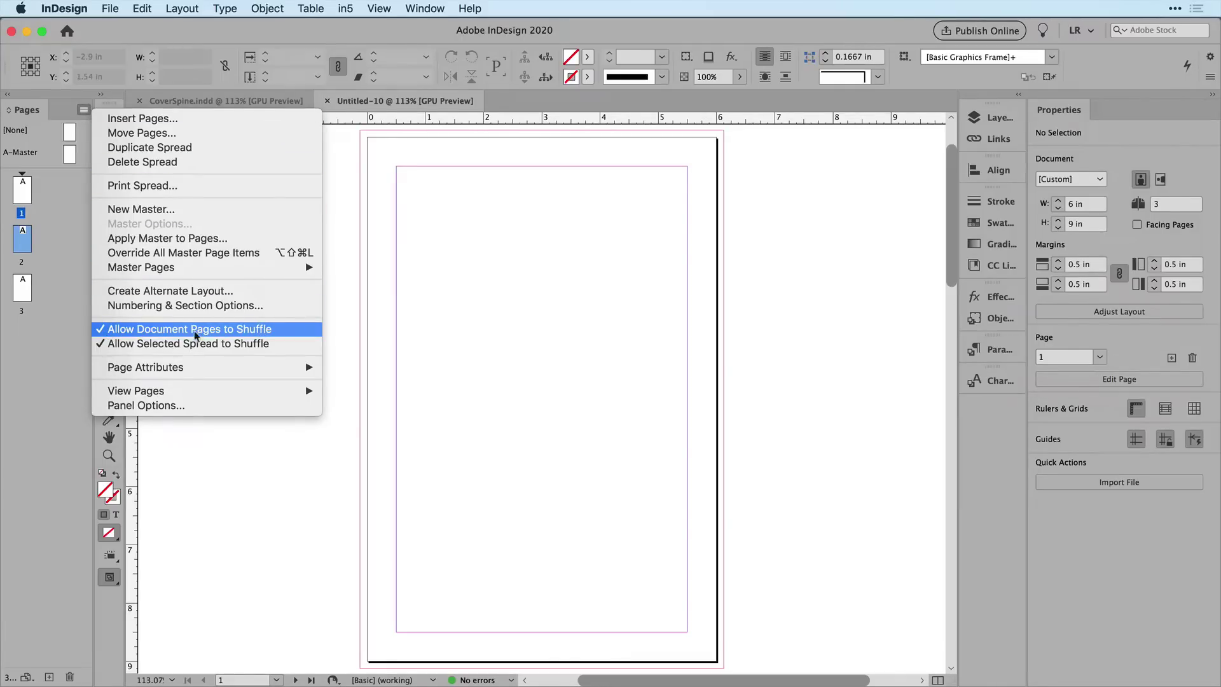
{"action": "left_click", "coordinate": [230, 331]}
{"action": "left_click_drag", "start_coordinate": [23, 240], "coordinate": [50, 194]}
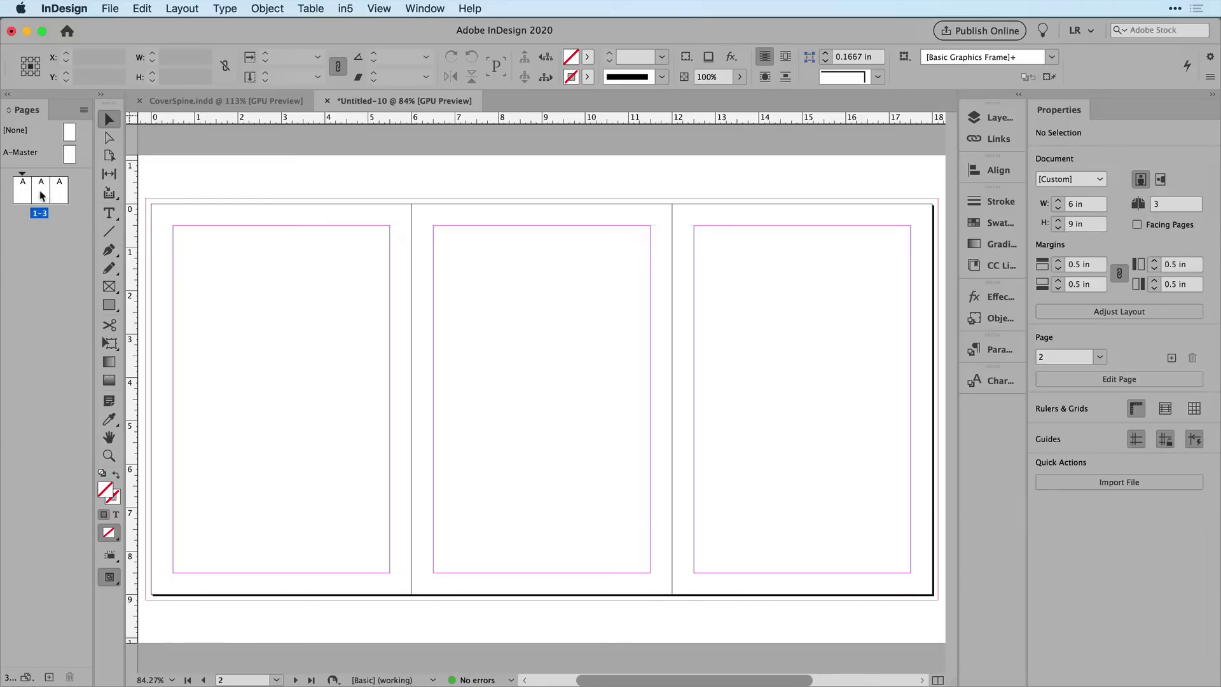
- Select the middle page with the Page tool and try to set its width to 1 in
{"action": "left_click", "coordinate": [41, 195]}
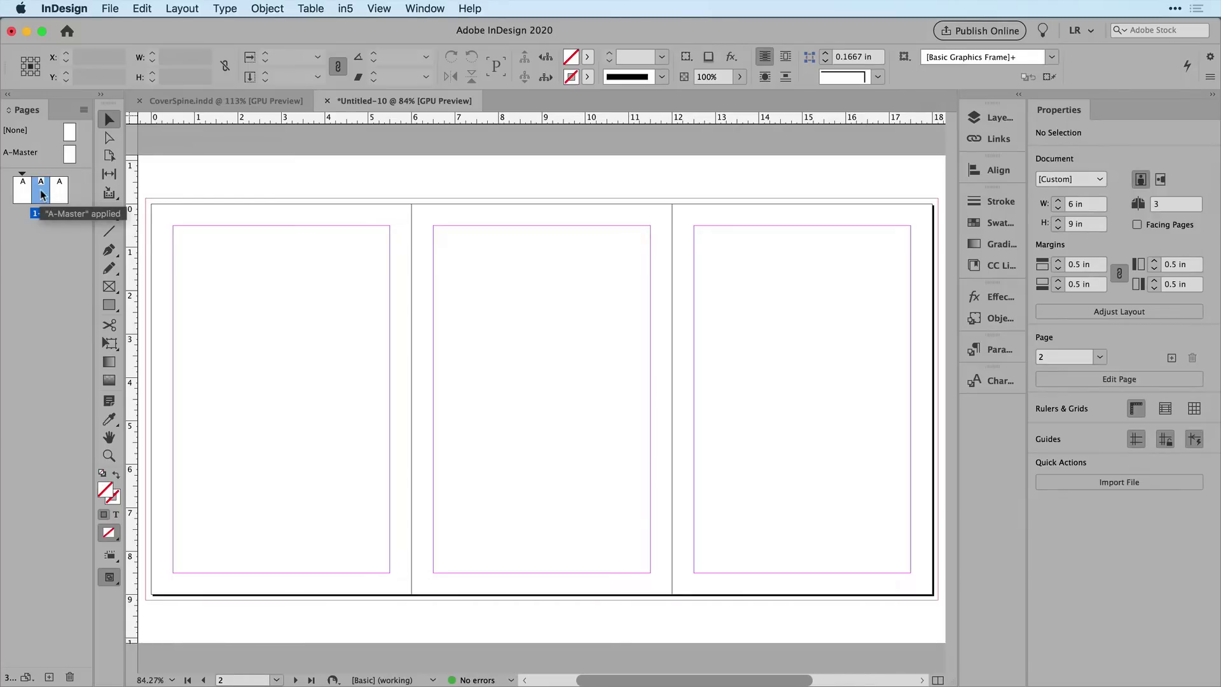
{"action": "left_click", "coordinate": [103, 158]}
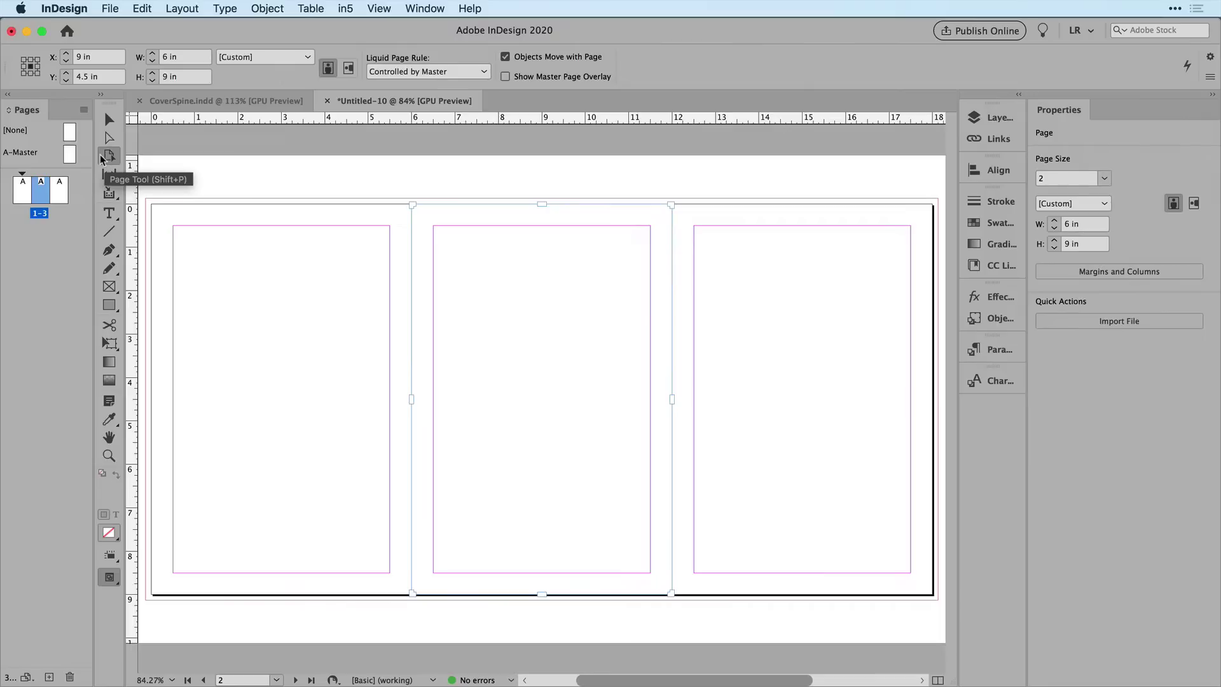
{"action": "left_click", "coordinate": [141, 62]}
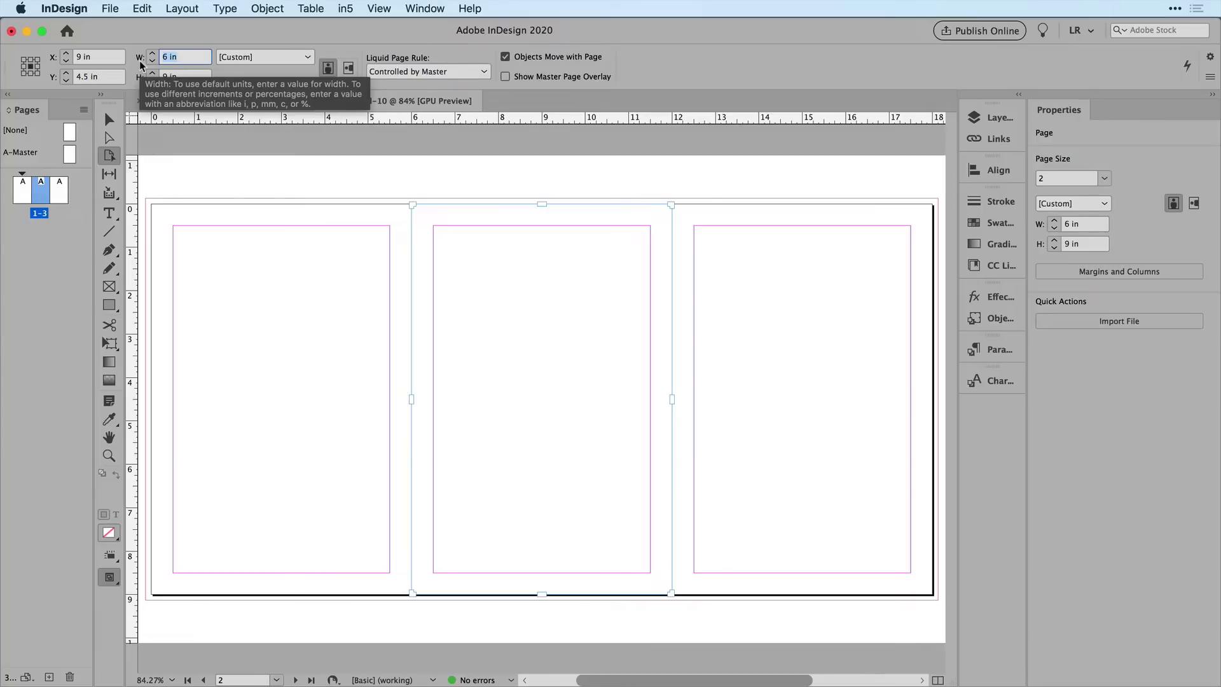
{"action": "type", "text": "1"}
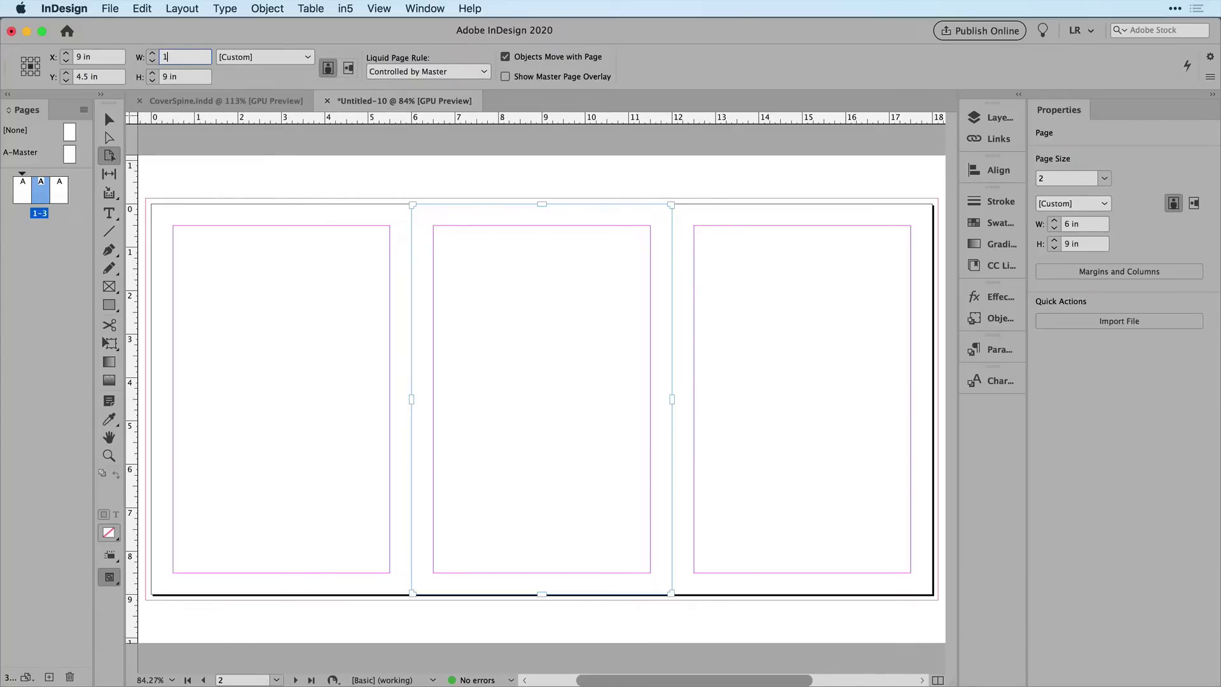
{"action": "key", "text": "Return"}
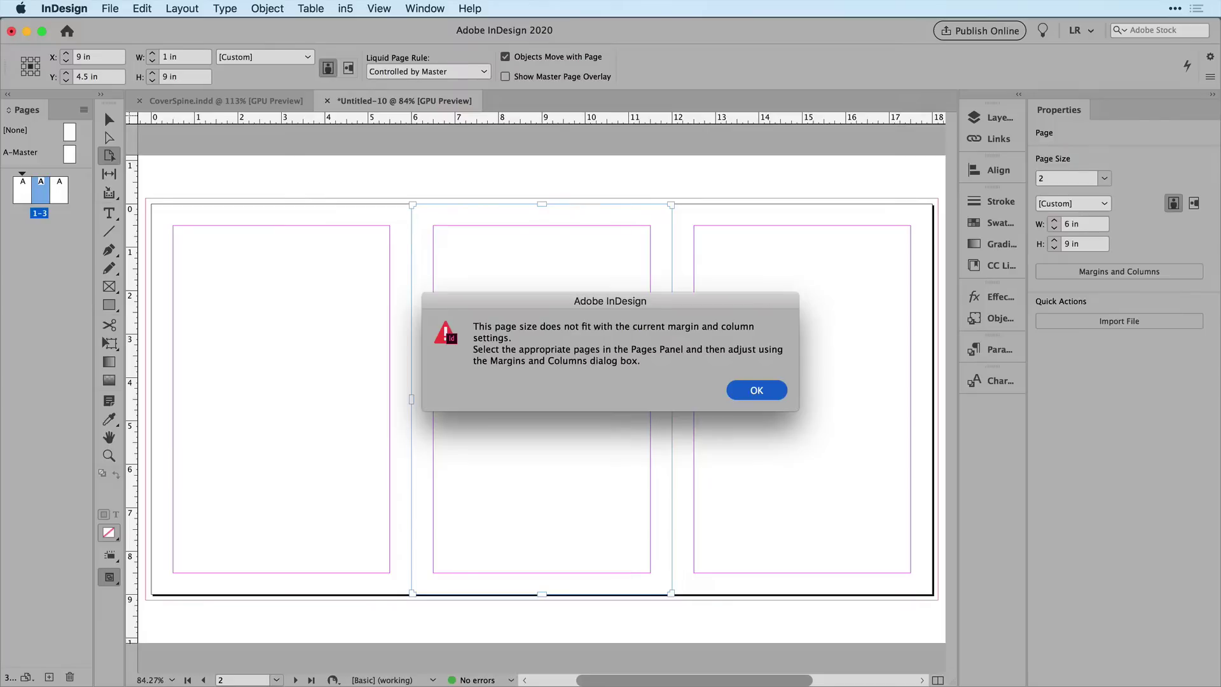
{"action": "left_click", "coordinate": [756, 390]}
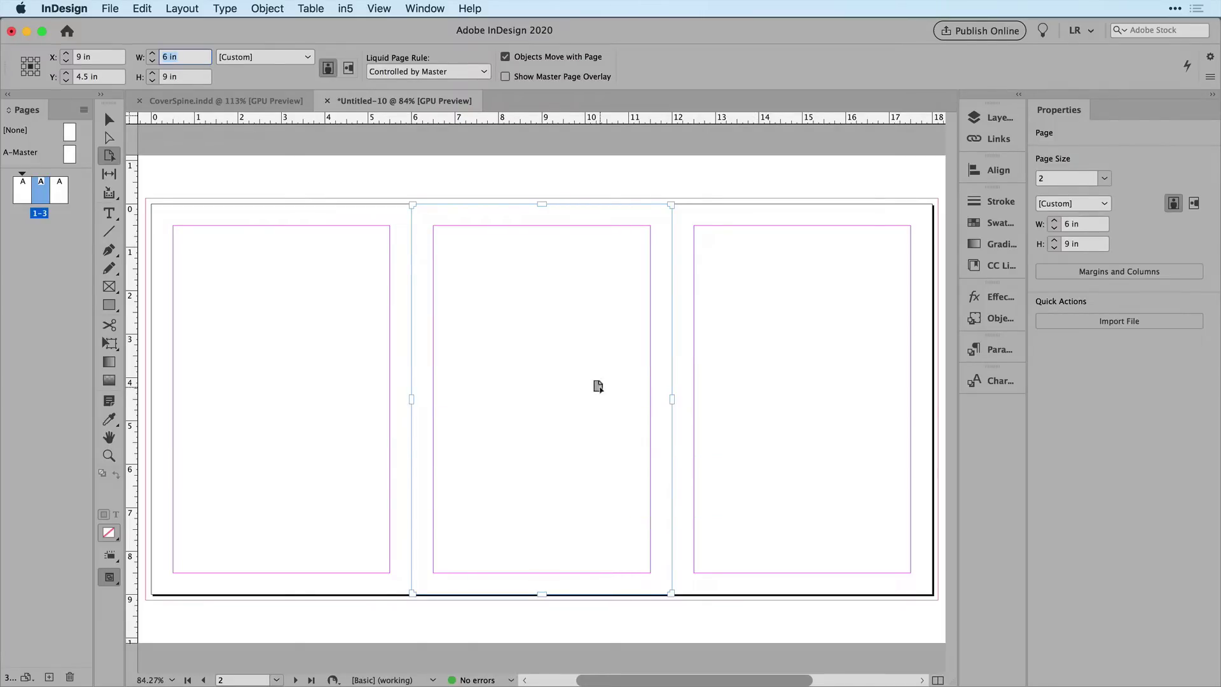
- Reduce the middle page's margins to 0.125 in on all four sides
{"action": "left_click", "coordinate": [182, 8]}
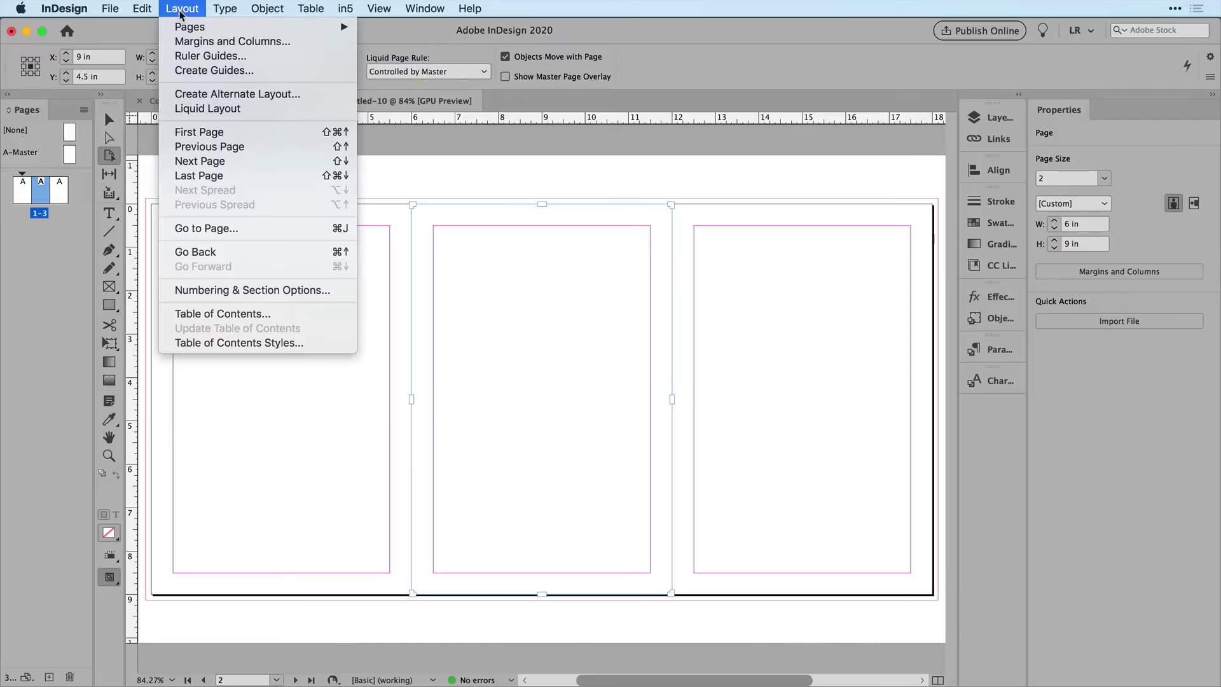
{"action": "left_click", "coordinate": [194, 42]}
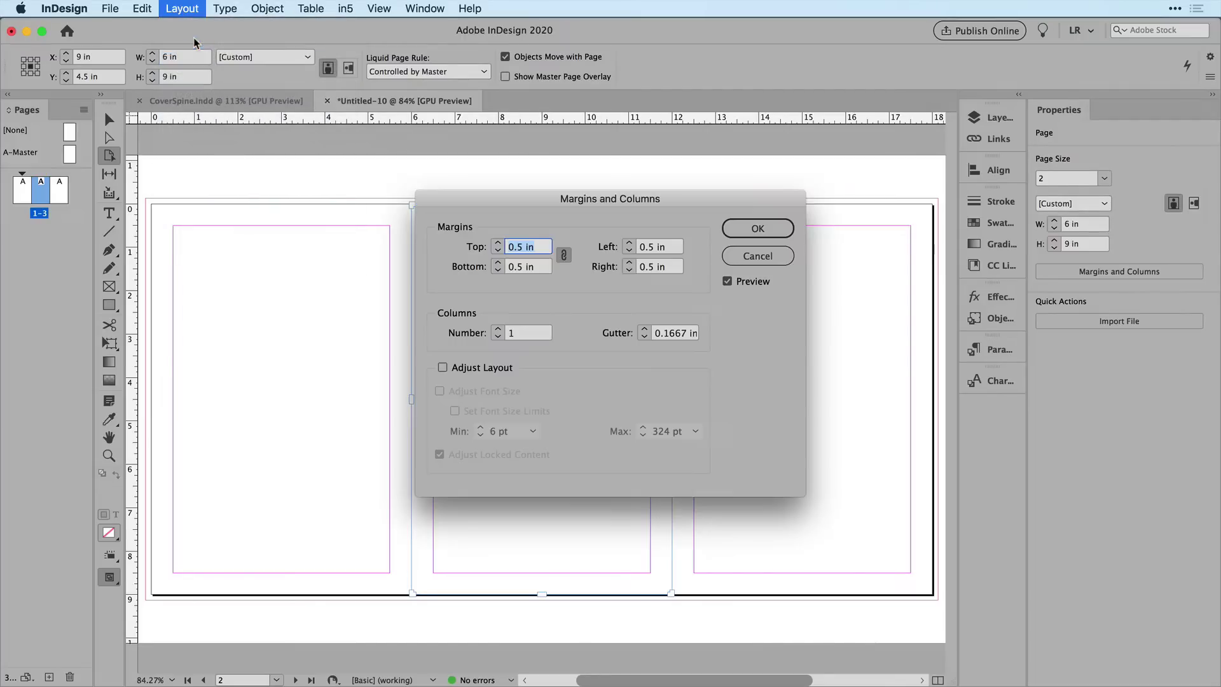
{"action": "left_click", "coordinate": [497, 252]}
{"action": "left_click", "coordinate": [497, 251]}
{"action": "left_click", "coordinate": [498, 252]}
{"action": "left_click", "coordinate": [497, 252]}
{"action": "left_click", "coordinate": [497, 252]}
{"action": "left_click", "coordinate": [496, 252]}
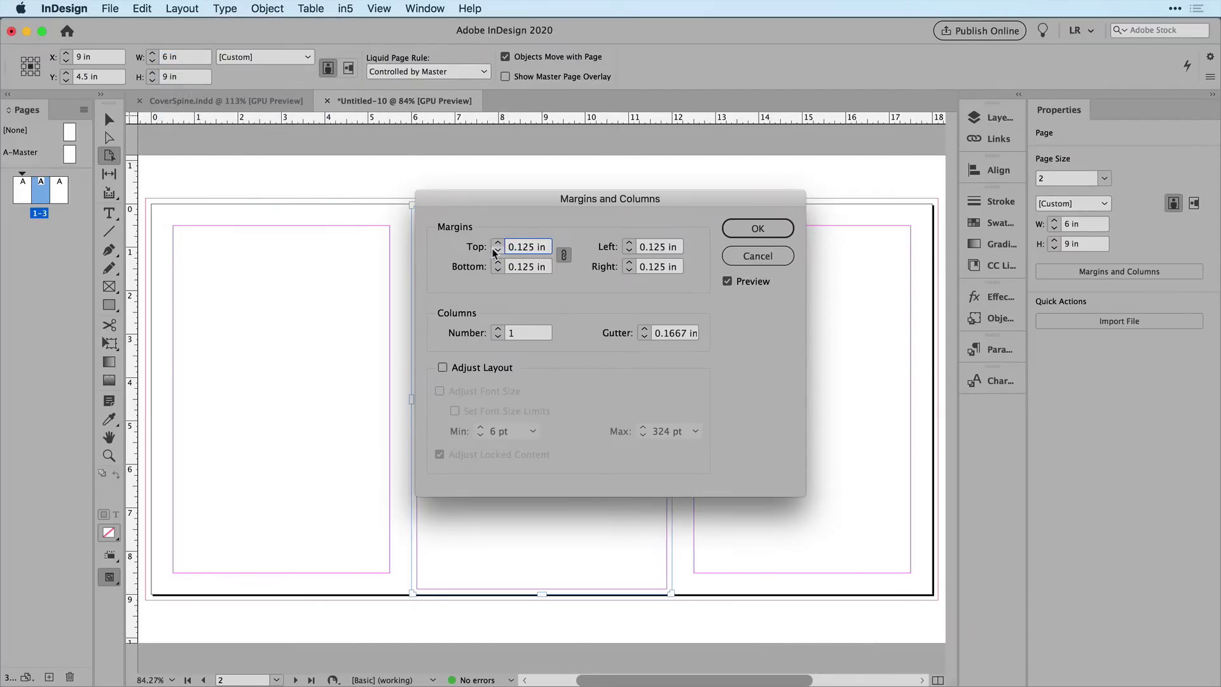
{"action": "left_click", "coordinate": [781, 226]}
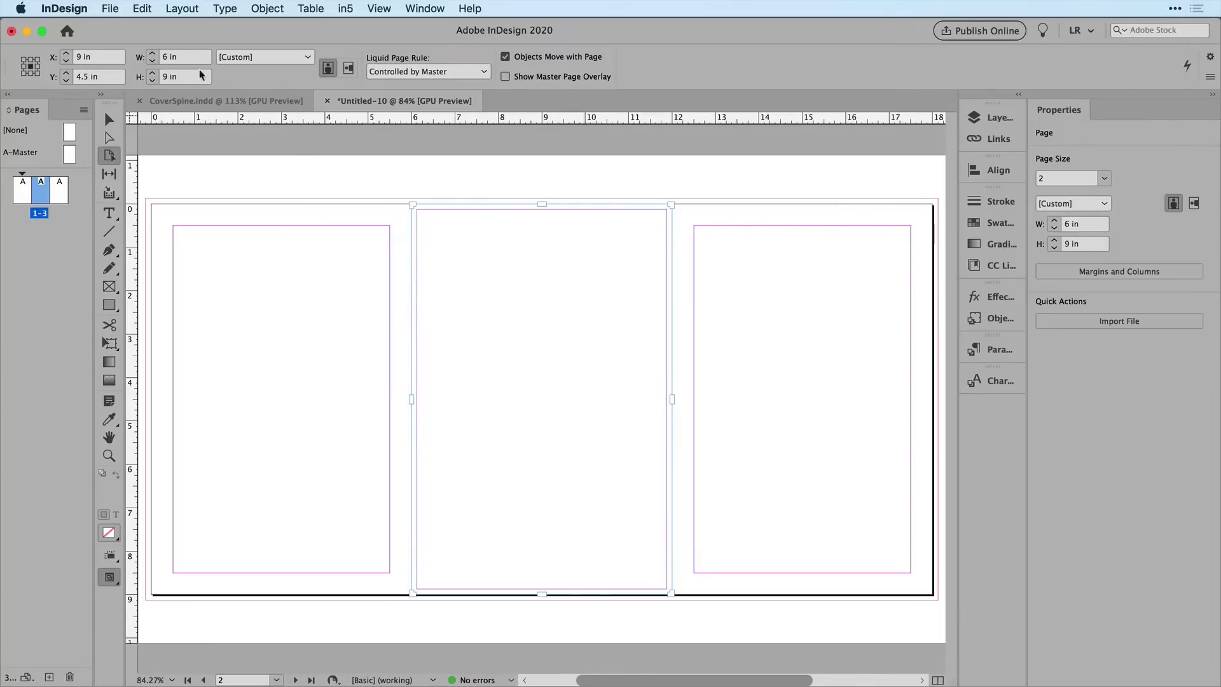
- Set the middle page's width to 1 in and move the page closer to the first page
{"action": "left_click", "coordinate": [172, 57]}
{"action": "type", "text": "1"}
{"action": "key", "text": "Return"}
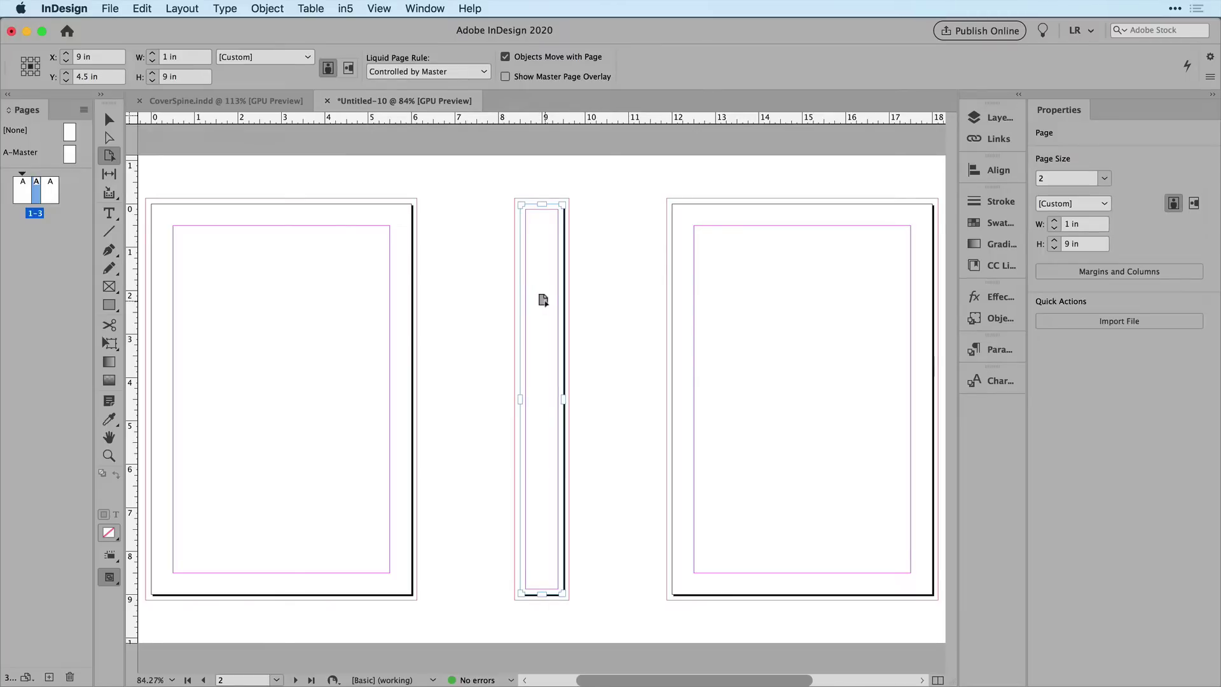
{"action": "left_click_drag", "start_coordinate": [545, 300], "coordinate": [485, 282]}
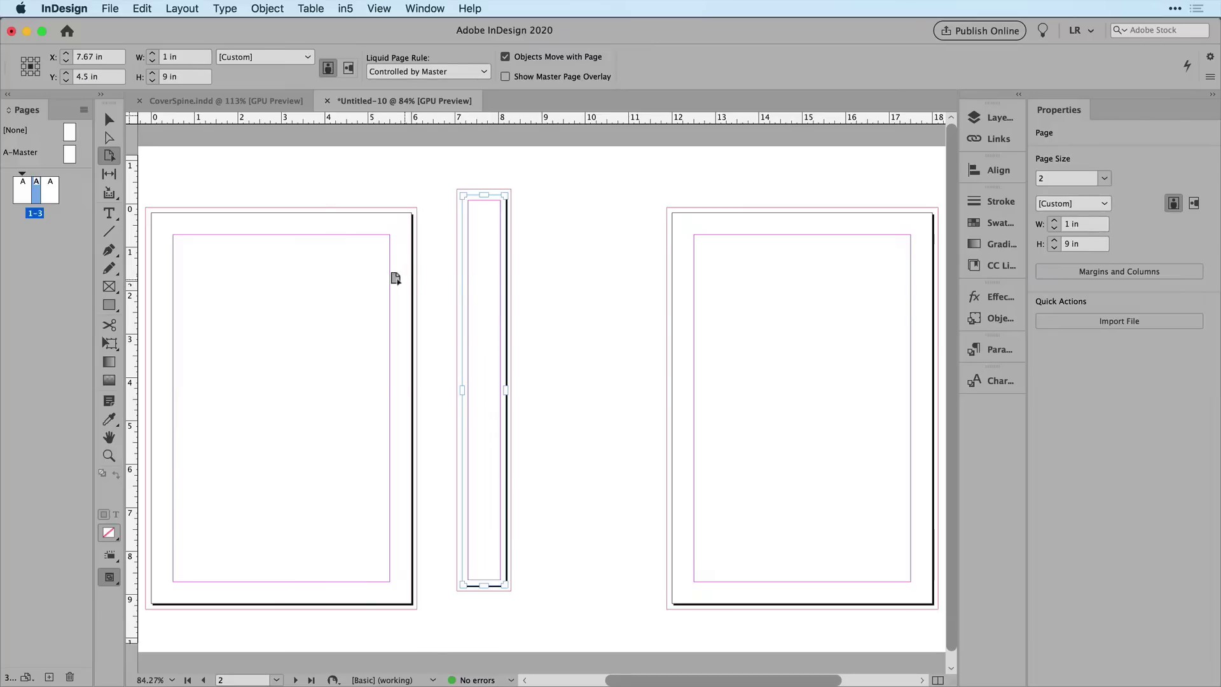
- Align the top edges of all three pages and distribute them horizontally with 0 in spacing so they join as one cover
{"action": "left_click", "coordinate": [355, 278], "text": "shift"}
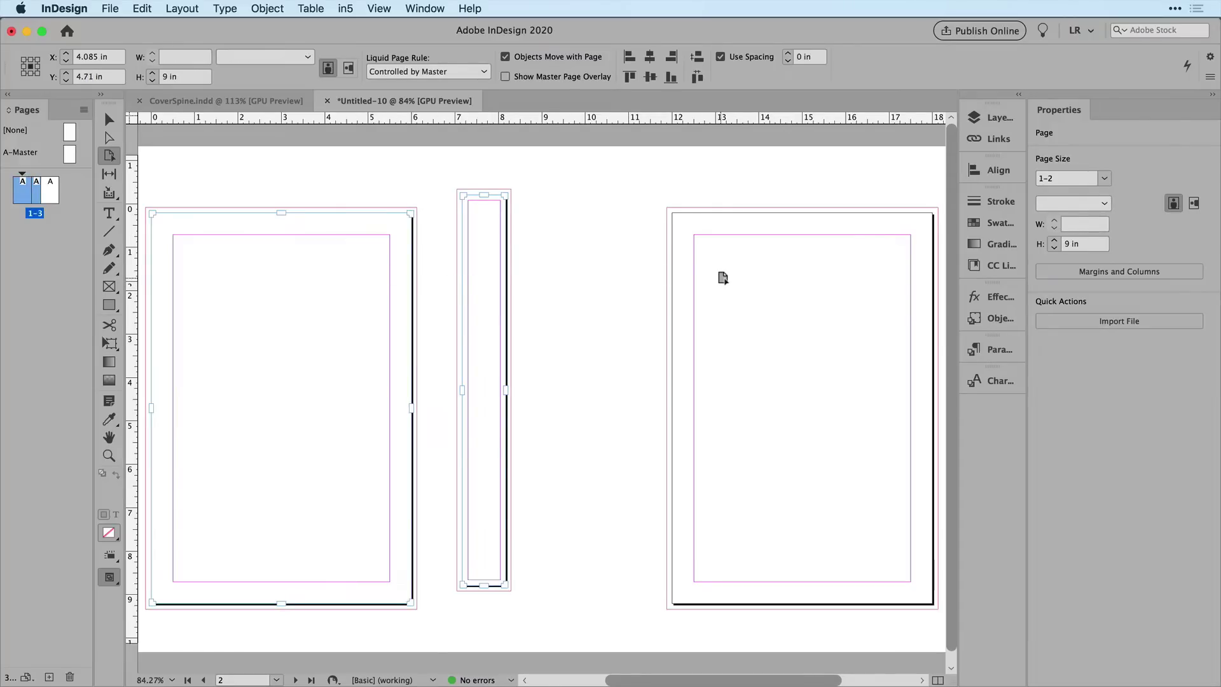
{"action": "left_click", "coordinate": [725, 278], "text": "shift"}
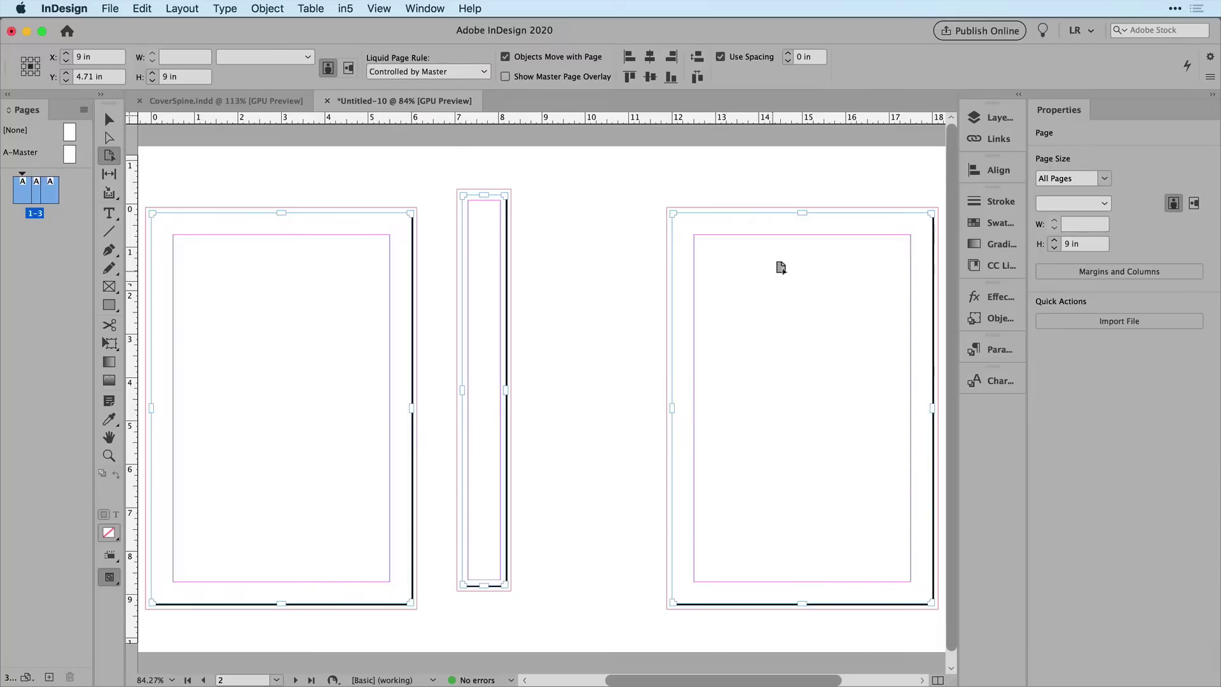
{"action": "left_click", "coordinate": [991, 173]}
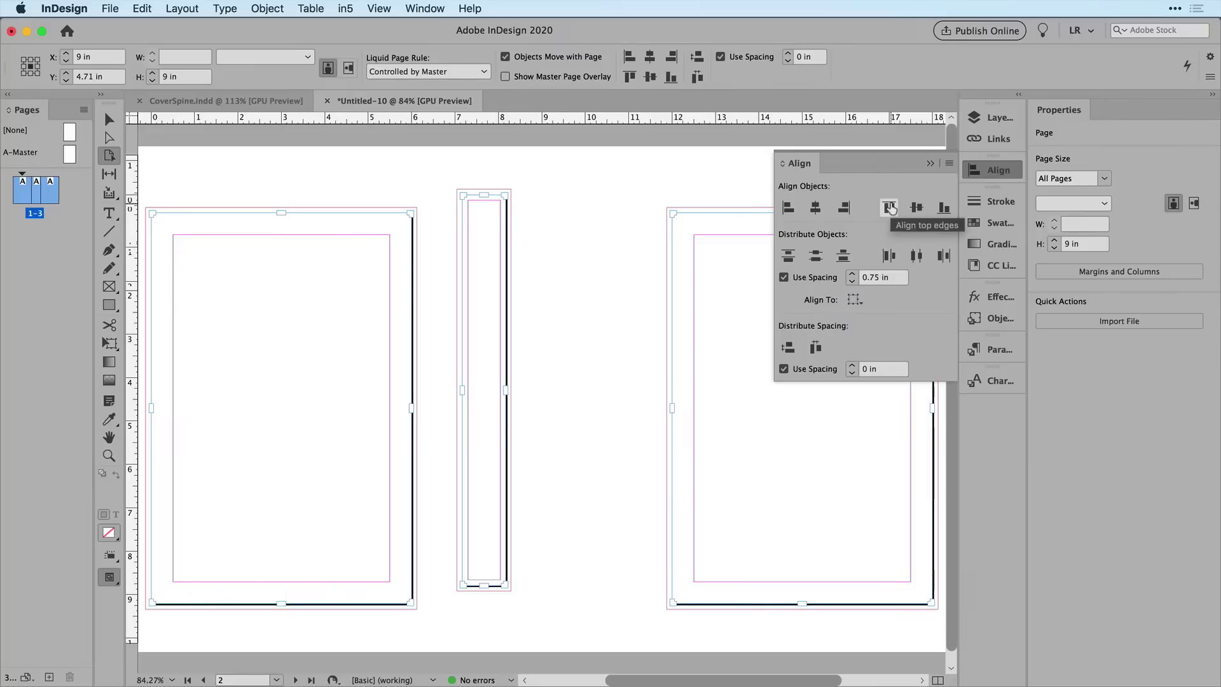
{"action": "left_click", "coordinate": [889, 207]}
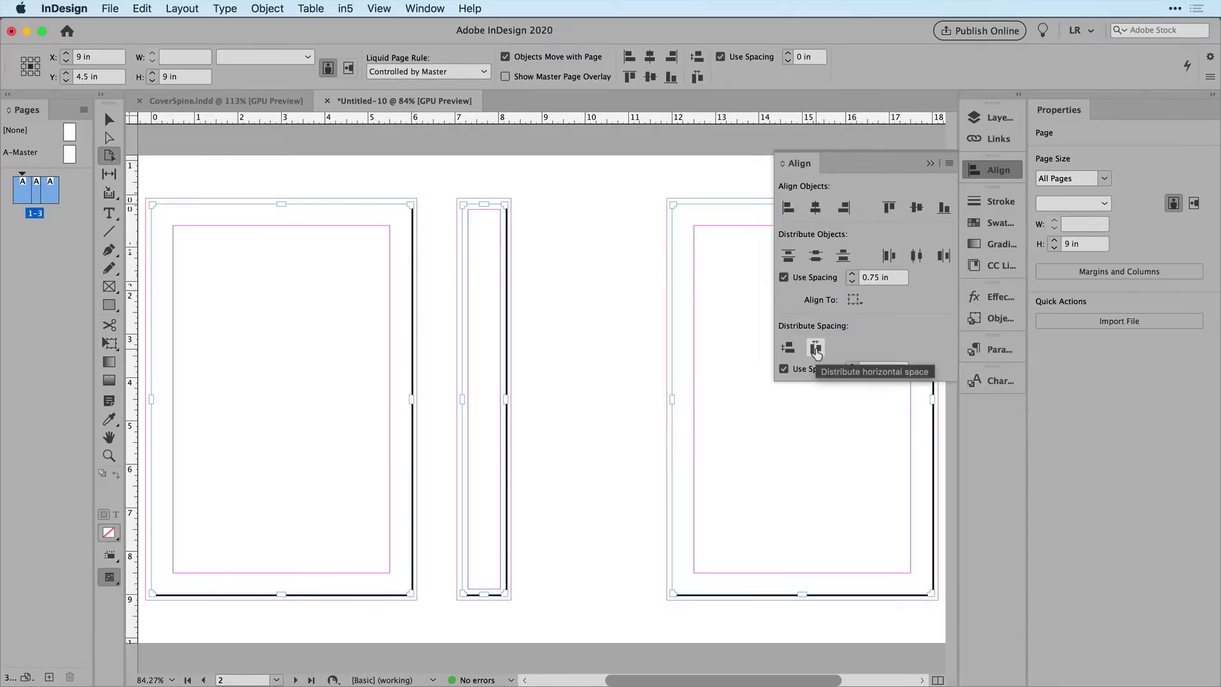
{"action": "left_click", "coordinate": [816, 348]}
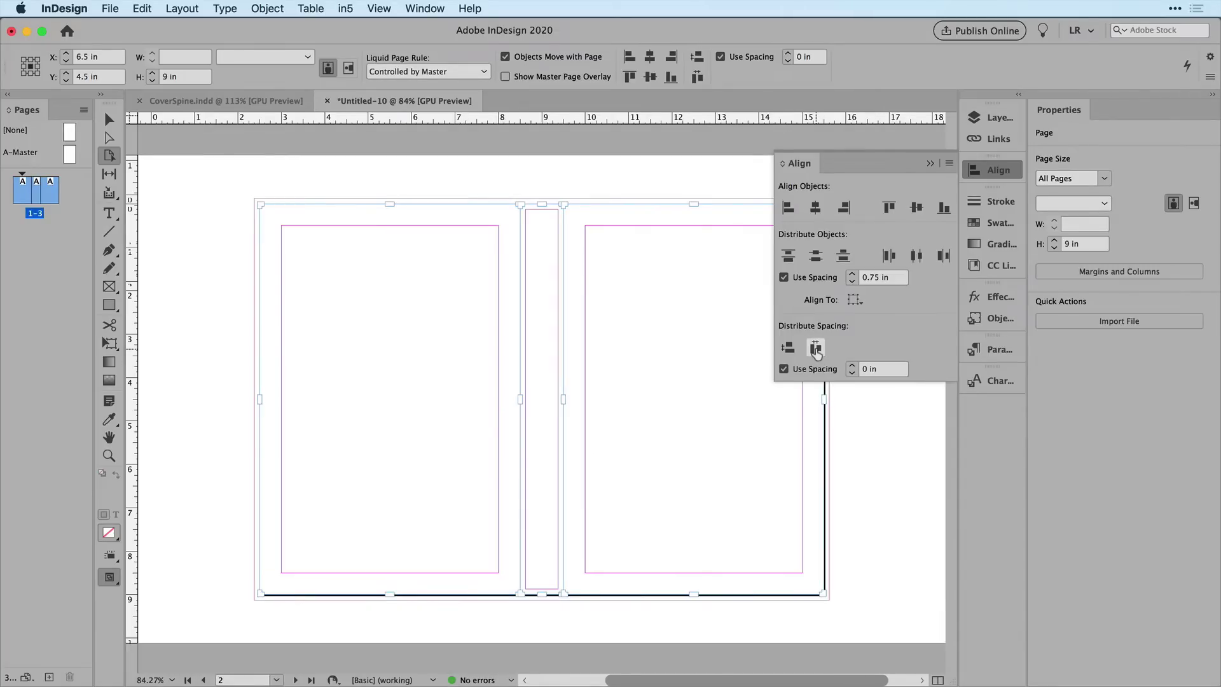
{"action": "left_click", "coordinate": [799, 165]}
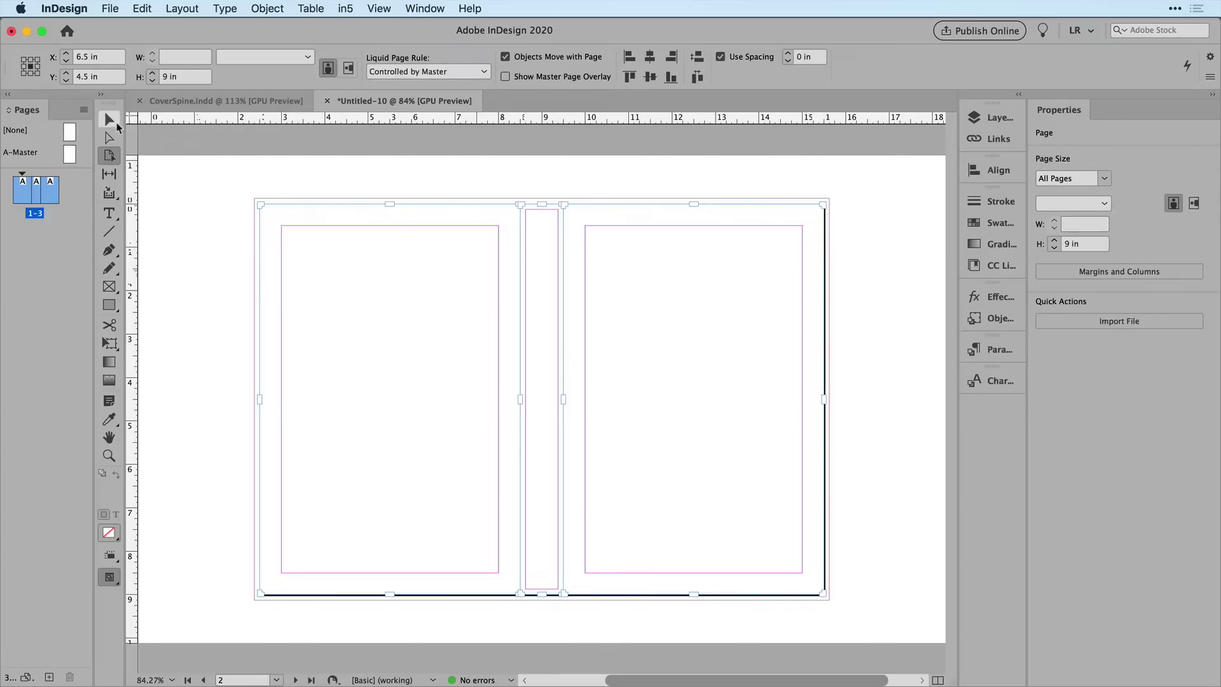
{"action": "left_click", "coordinate": [112, 122]}
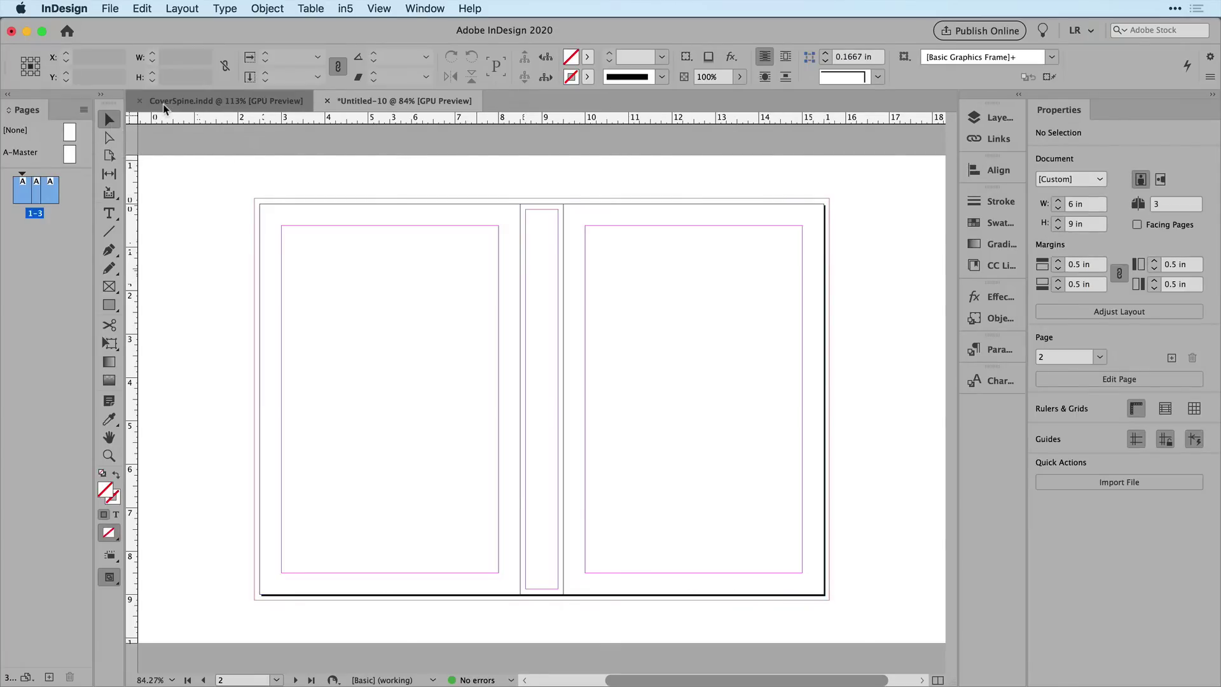
- Select and copy all the cover artwork in CoverSpine.indd
{"action": "left_click", "coordinate": [163, 106]}
{"action": "left_click", "coordinate": [146, 11]}
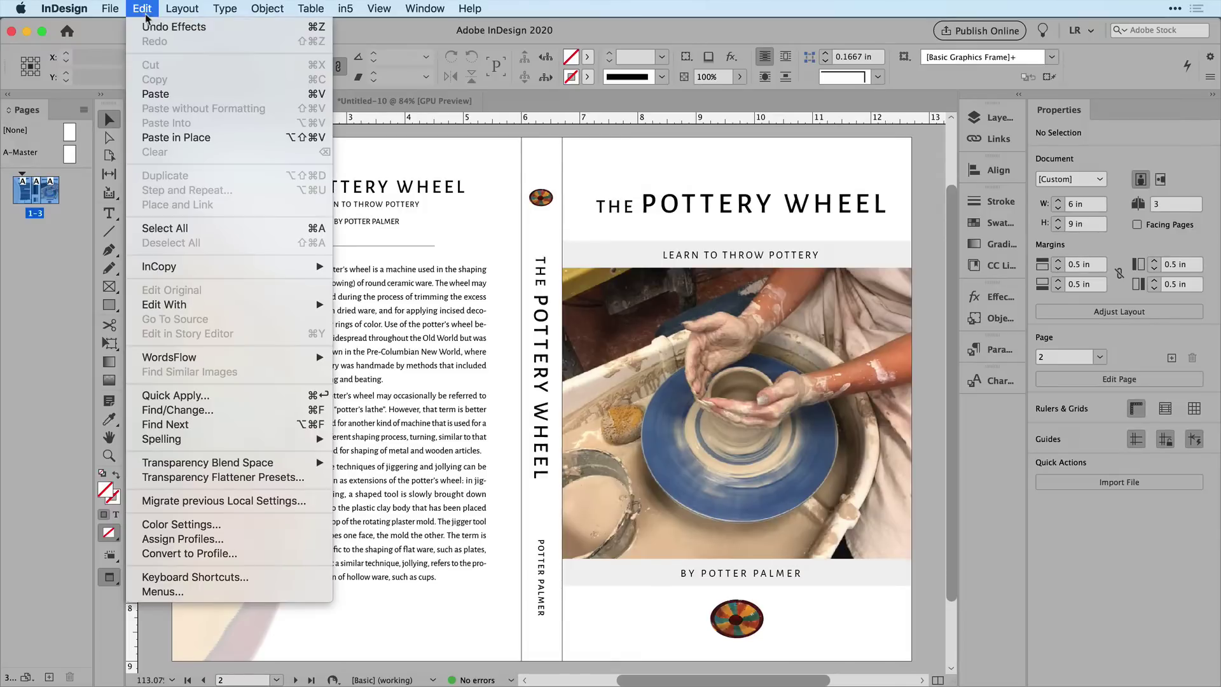
{"action": "left_click", "coordinate": [217, 229]}
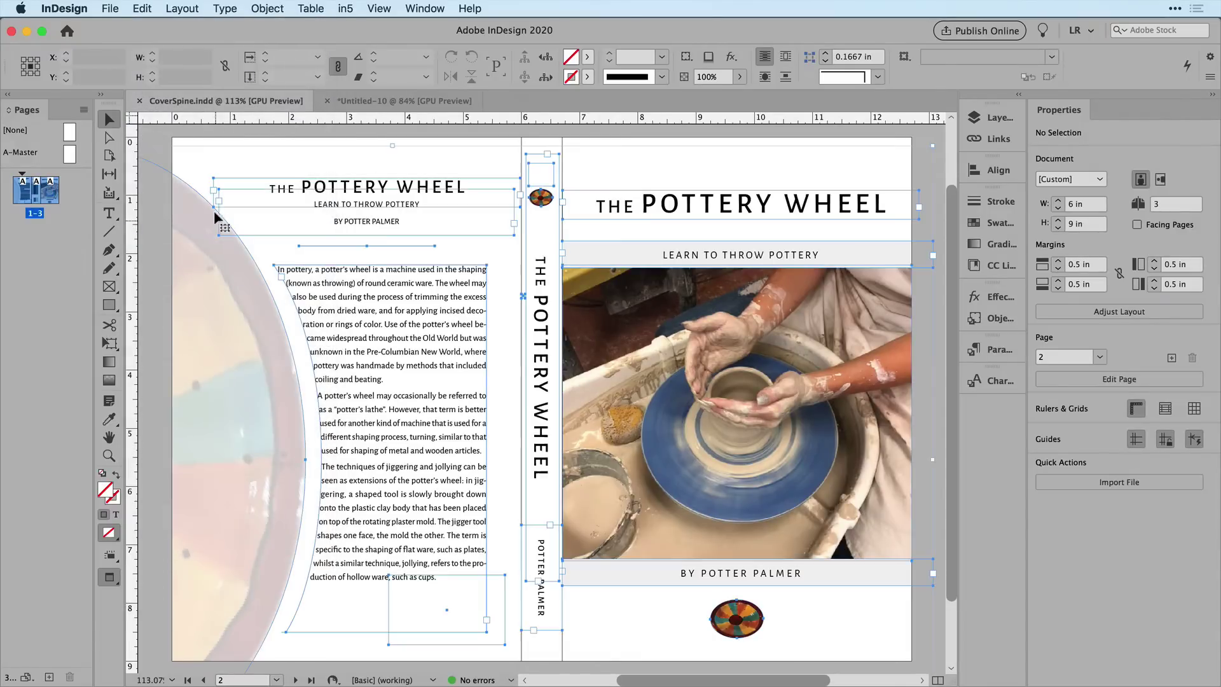
{"action": "left_click", "coordinate": [145, 9]}
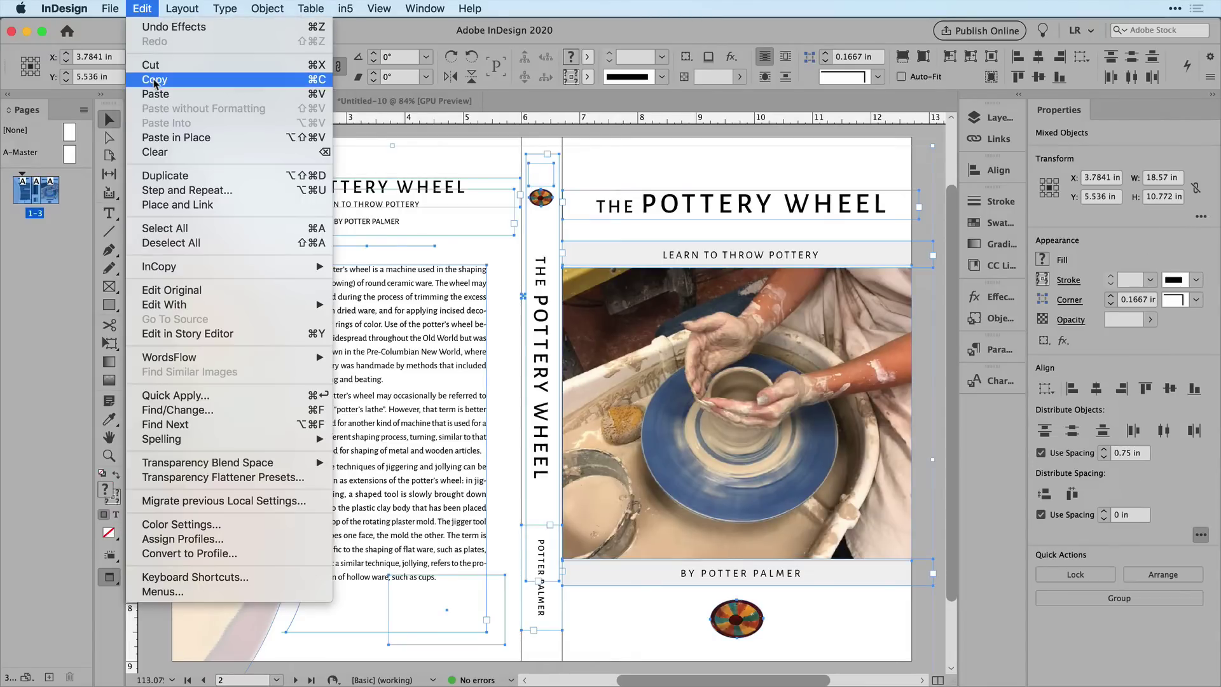
{"action": "left_click", "coordinate": [156, 80]}
- Paste the copied cover artwork in place on the new document's spread and deselect it
{"action": "left_click", "coordinate": [369, 103]}
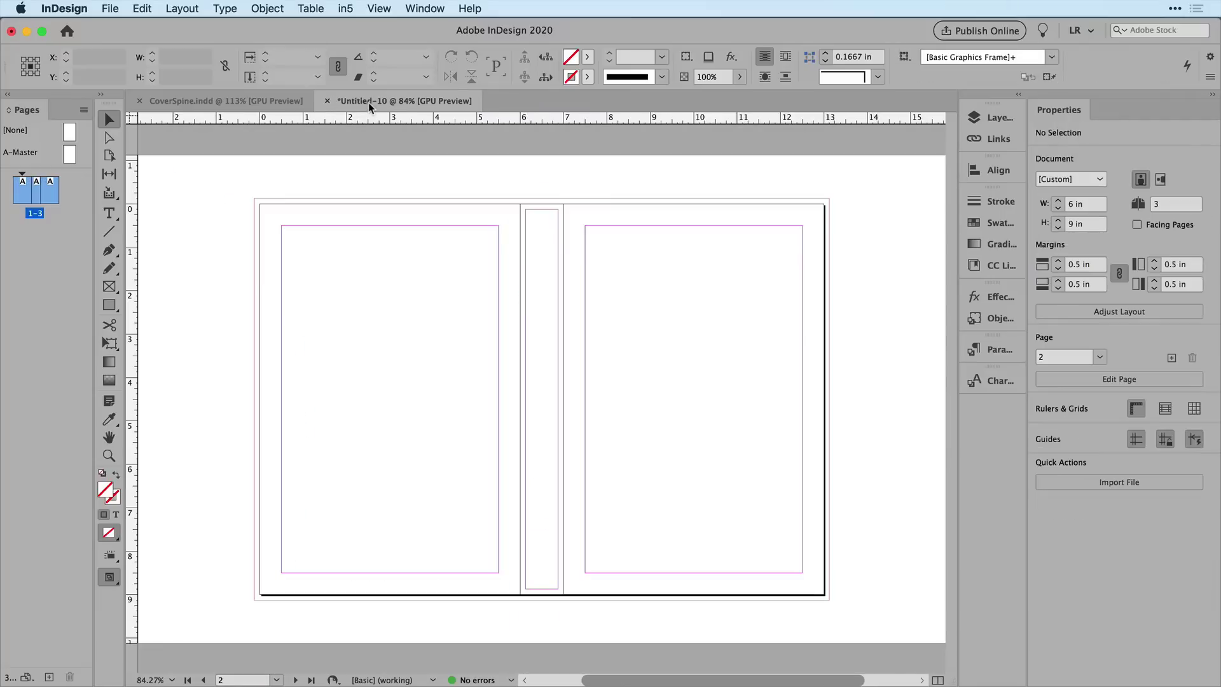
{"action": "left_click", "coordinate": [144, 8]}
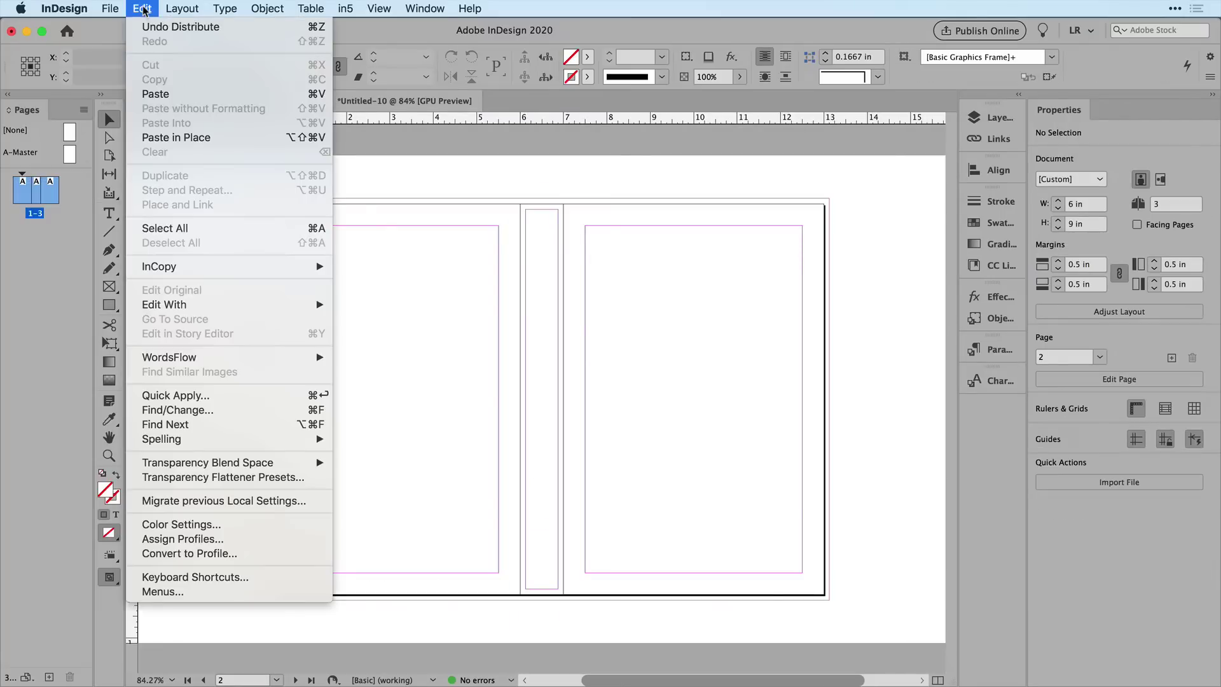
{"action": "left_click", "coordinate": [204, 136]}
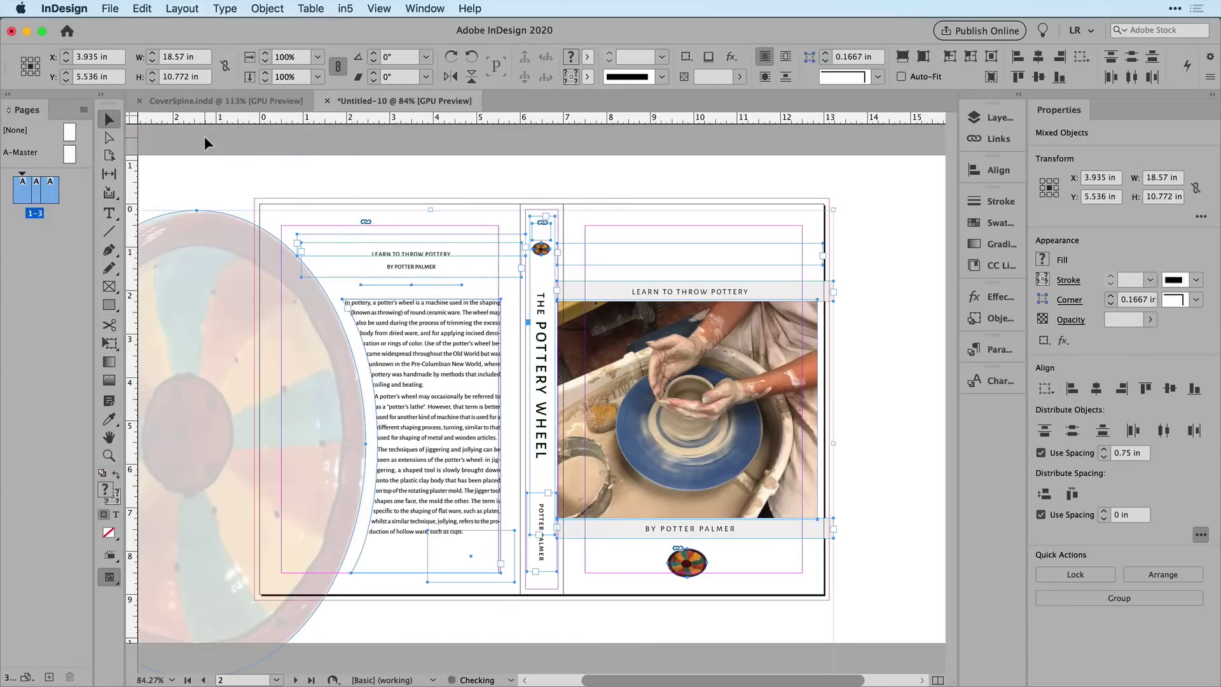
{"action": "left_click", "coordinate": [459, 180]}
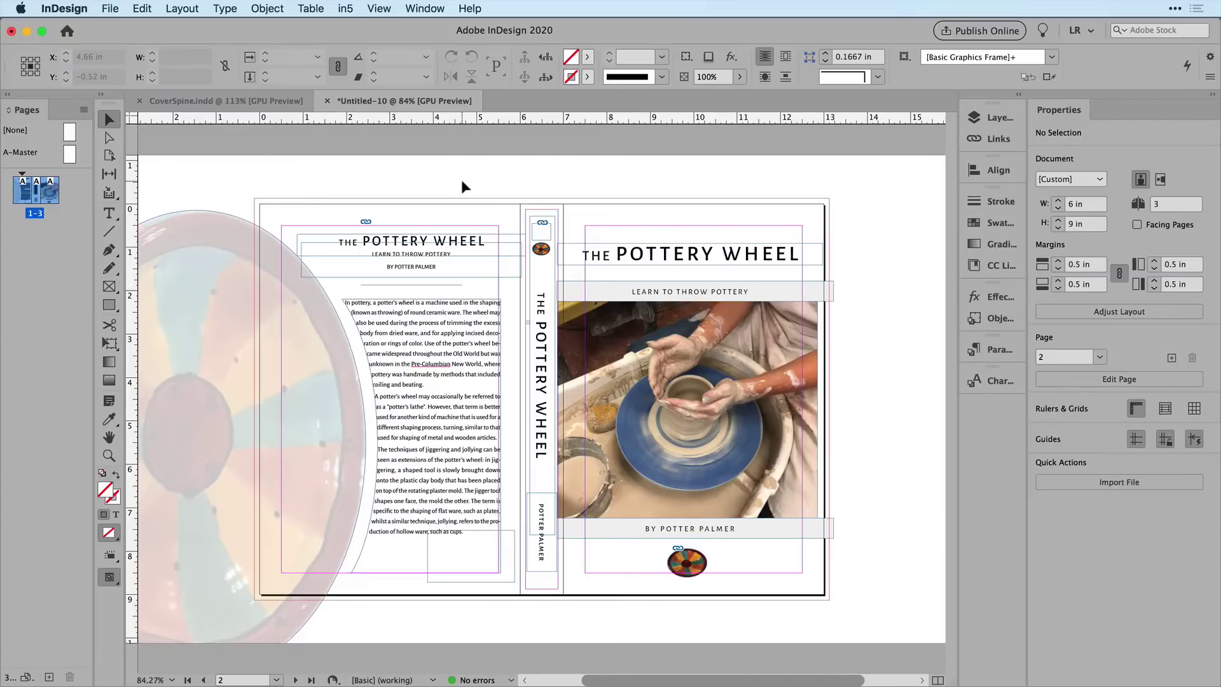
- Switch to Chrome, calculate the KDP cover size for a 6 x 9 in, 300-page book on white paper, and copy the spine width
{"action": "key", "text": "super+Tab"}
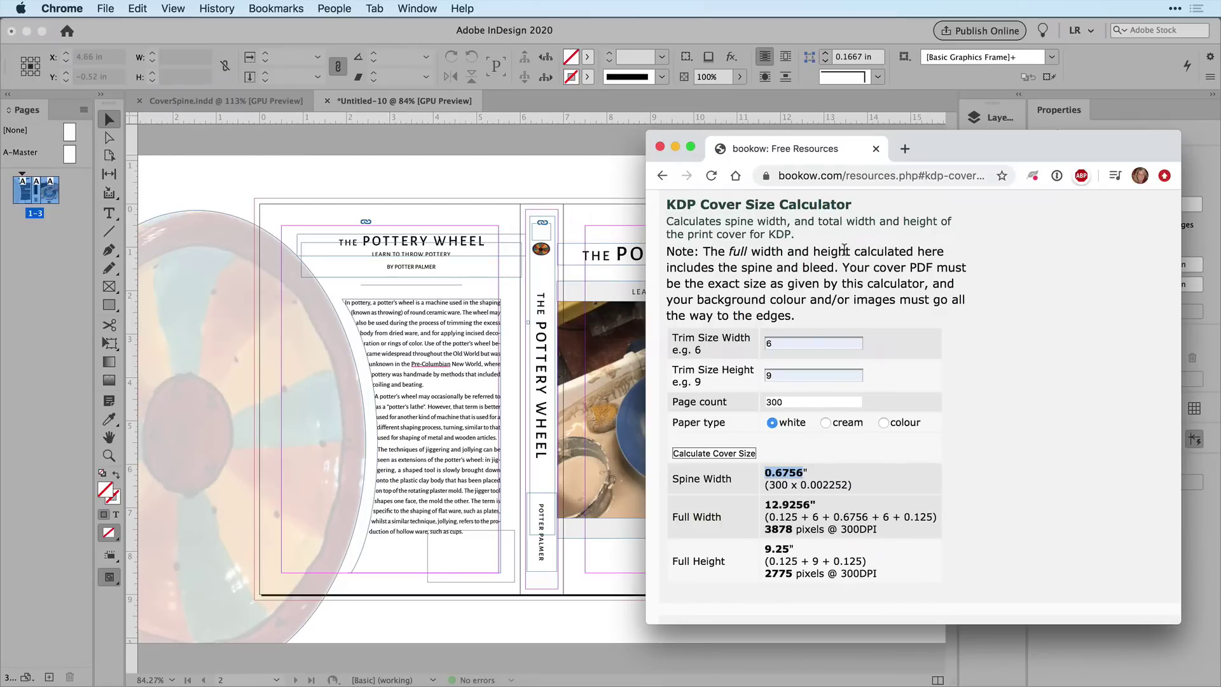
{"action": "double_click", "coordinate": [810, 342]}
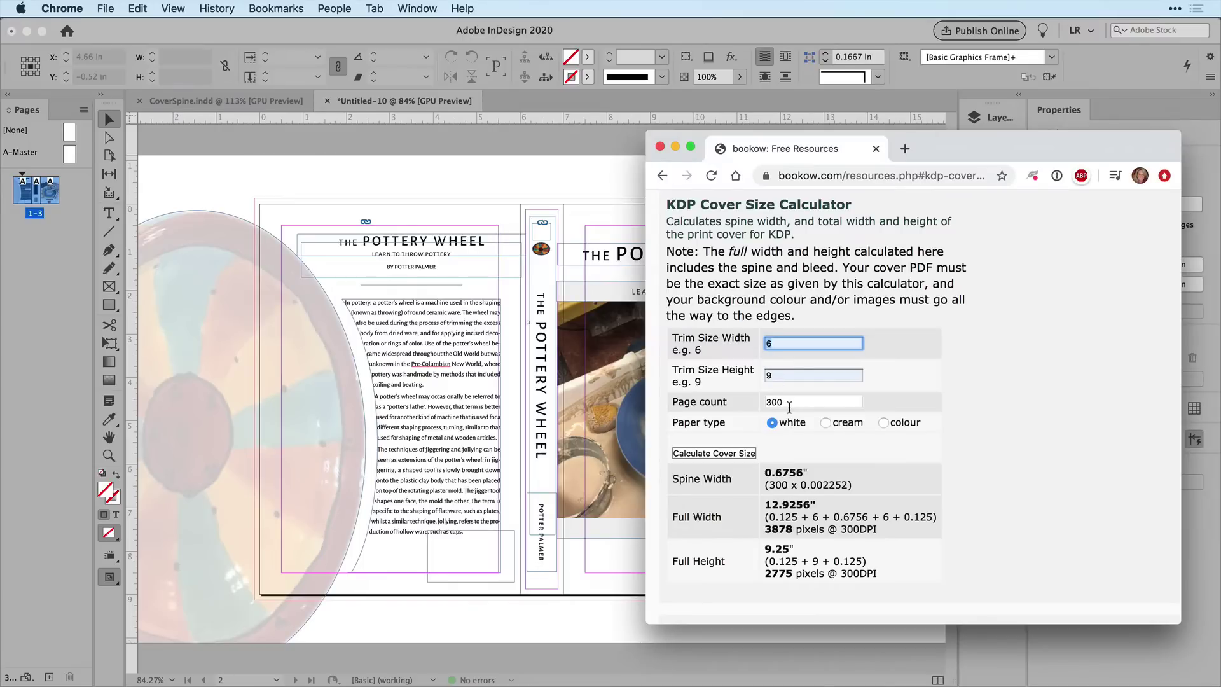
{"action": "left_click", "coordinate": [736, 454]}
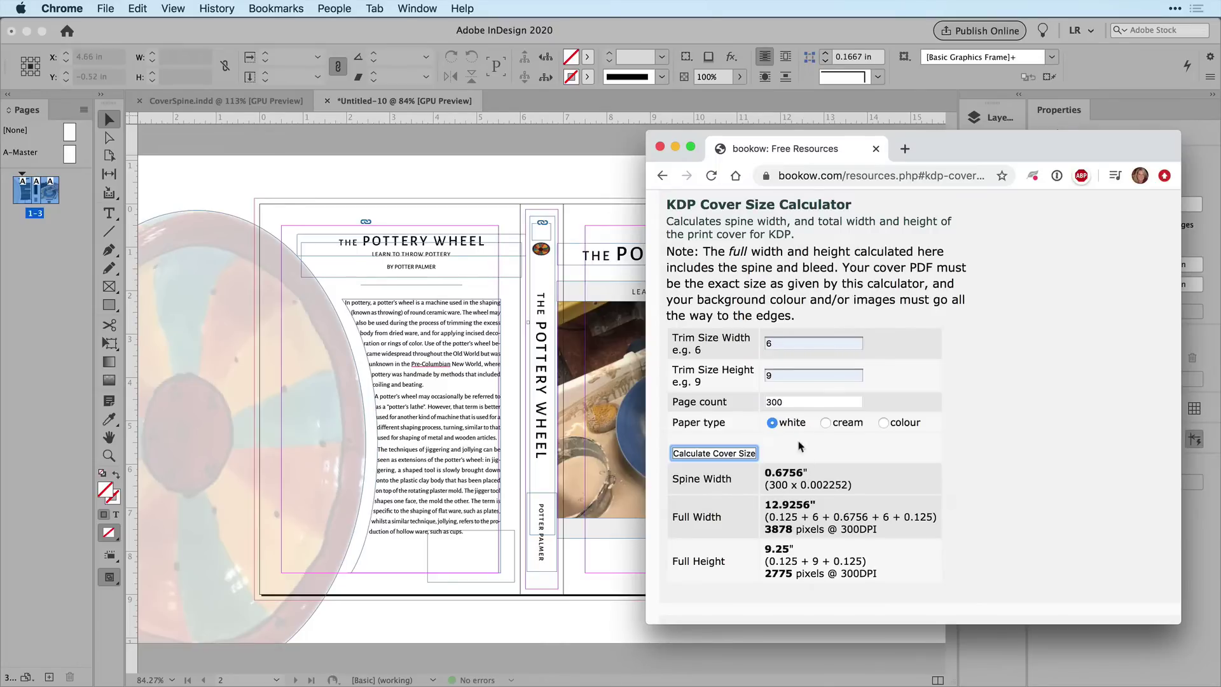
{"action": "left_click_drag", "start_coordinate": [804, 471], "coordinate": [768, 471]}
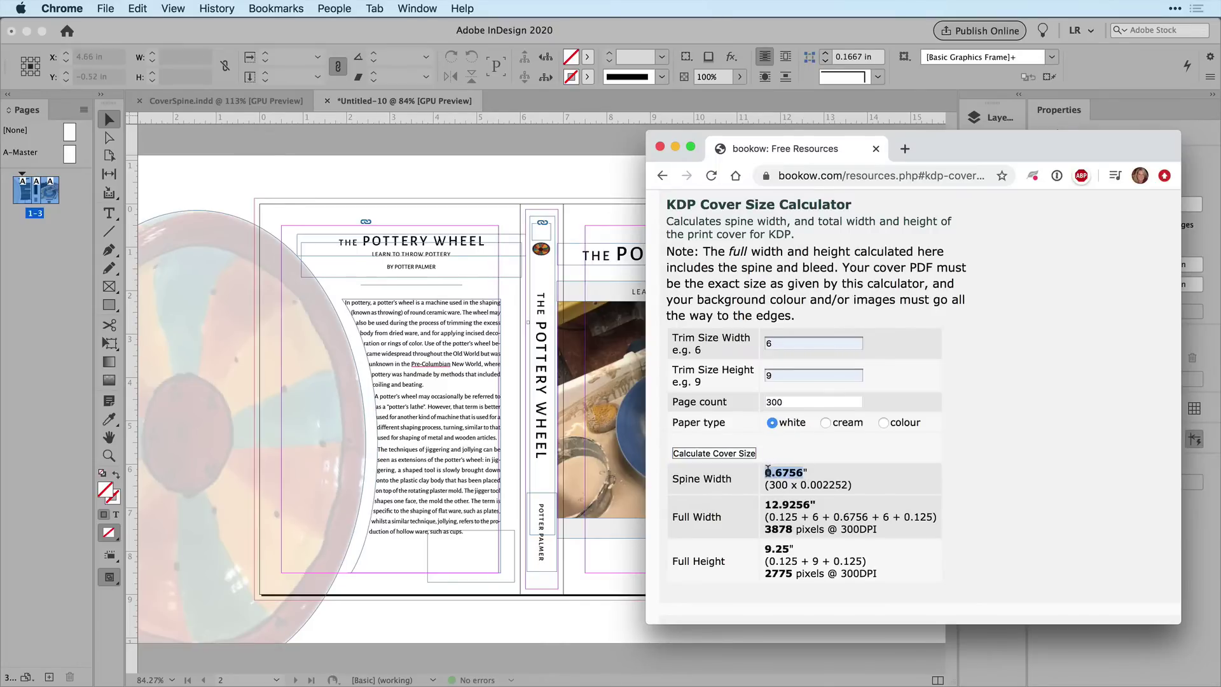
{"action": "key", "text": "super+c"}
- Switch back to InDesign and set the spine page's width to the copied 0.6756 in
{"action": "left_click", "coordinate": [376, 178]}
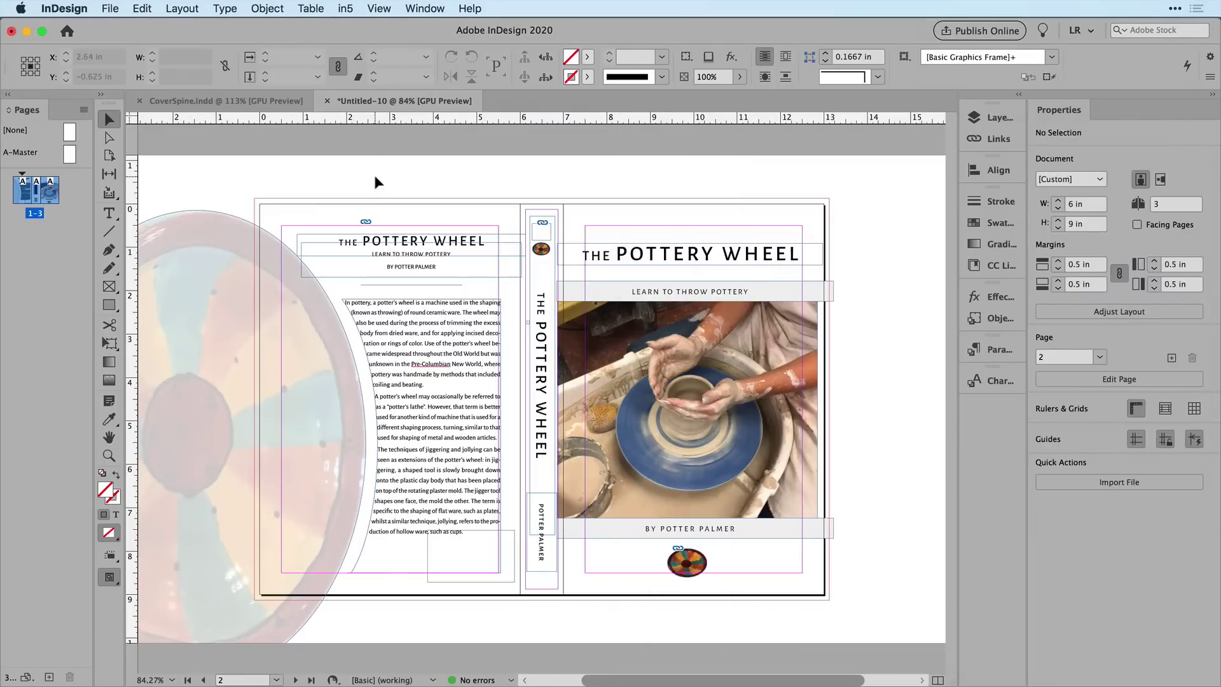
{"action": "left_click", "coordinate": [109, 156]}
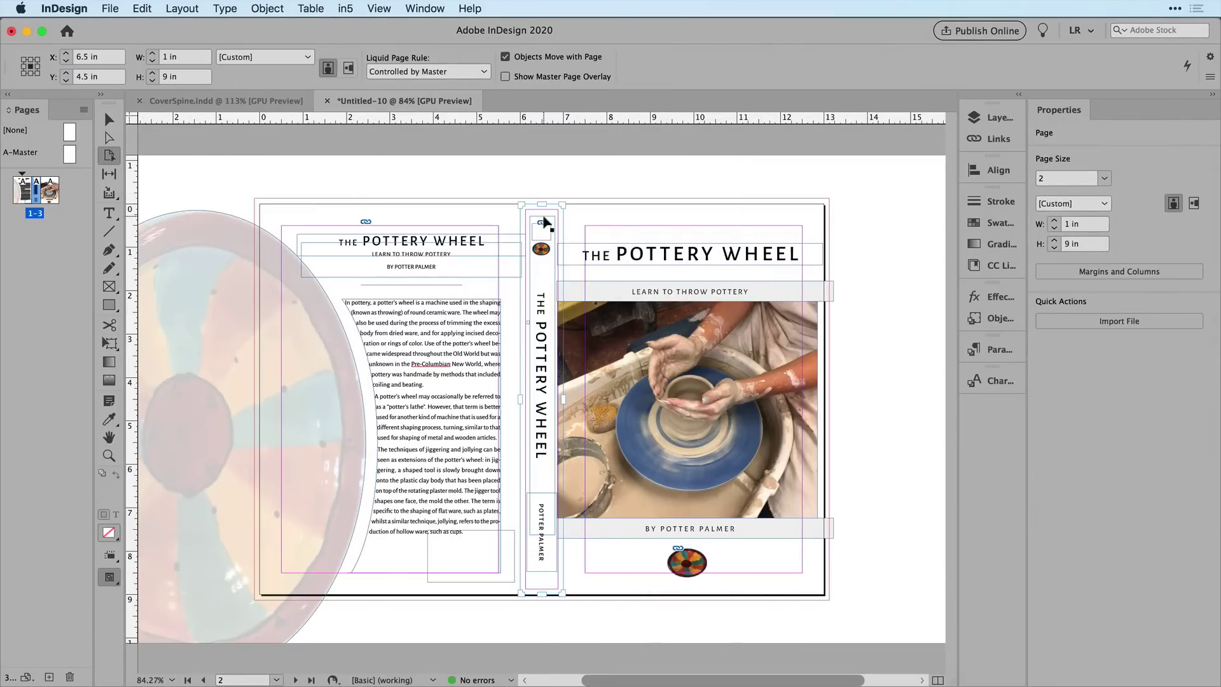
{"action": "left_click", "coordinate": [140, 62]}
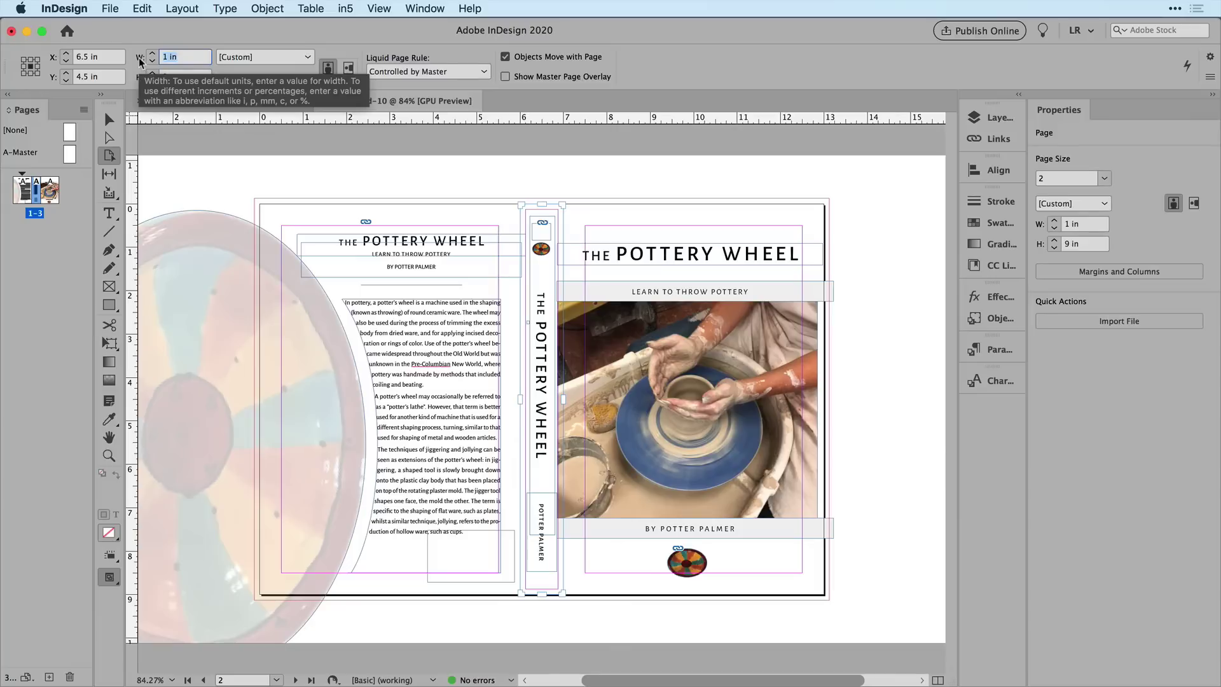
{"action": "key", "text": "super+v"}
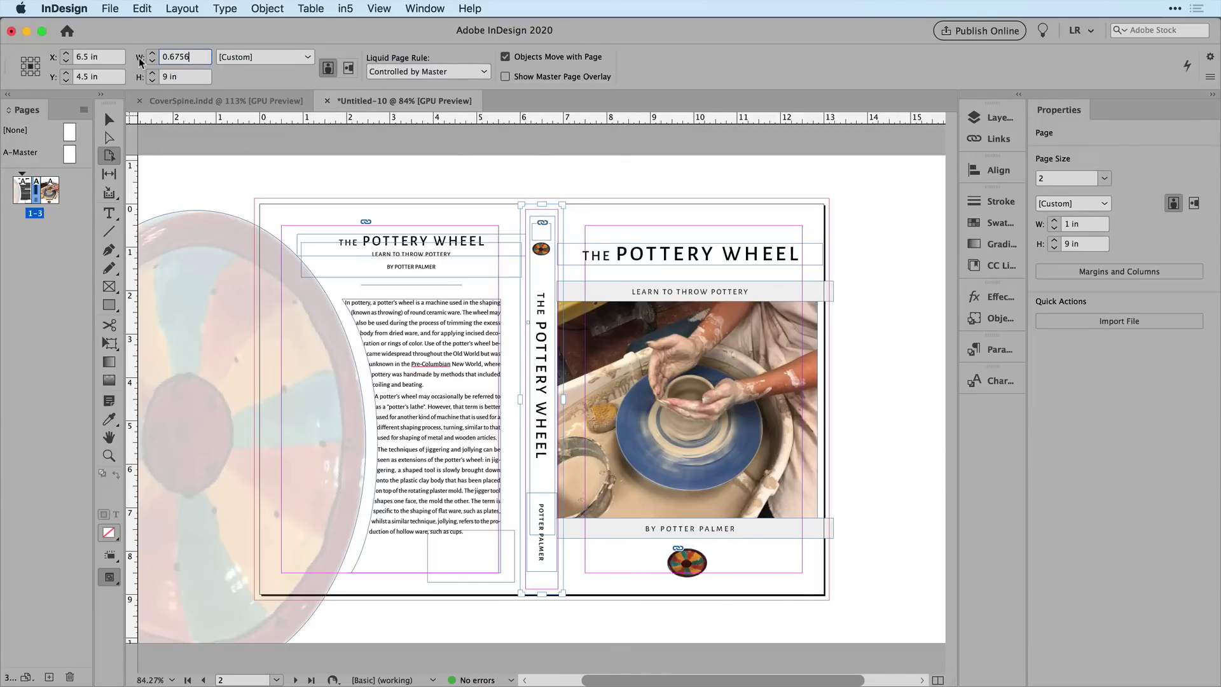
{"action": "key", "text": "Return"}
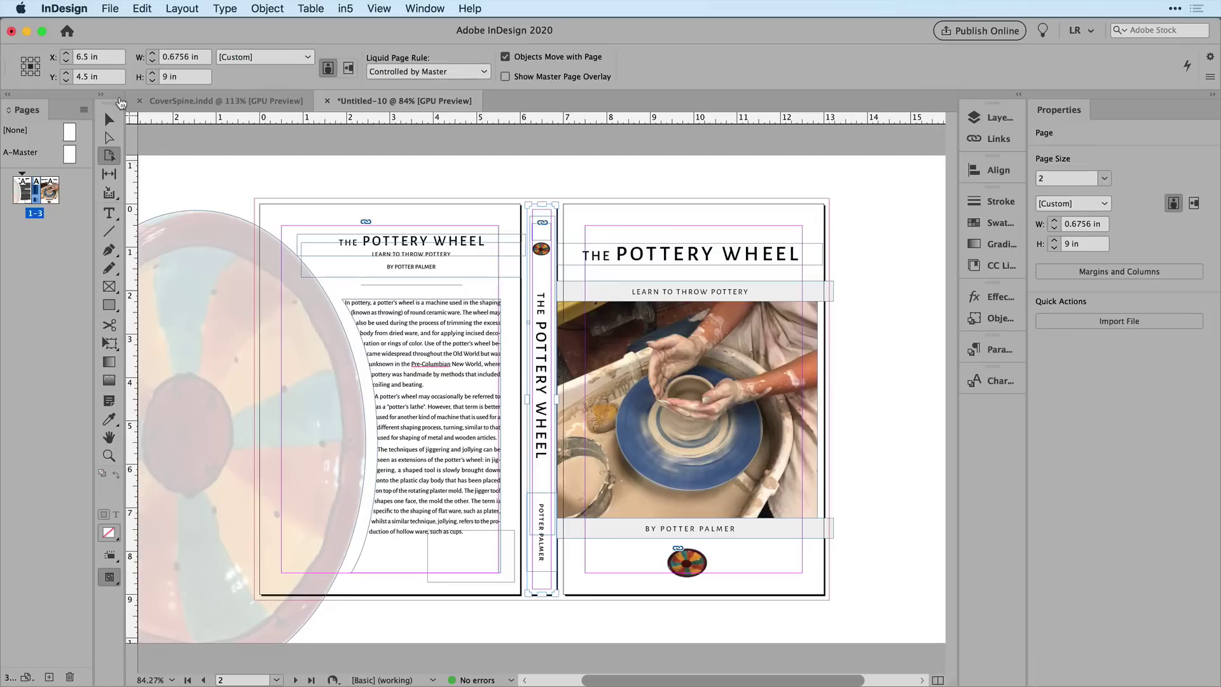
- Select all three cover pages and distribute them horizontally with 0 in spacing to close the gaps beside the spine
{"action": "left_click", "coordinate": [583, 215], "text": "shift"}
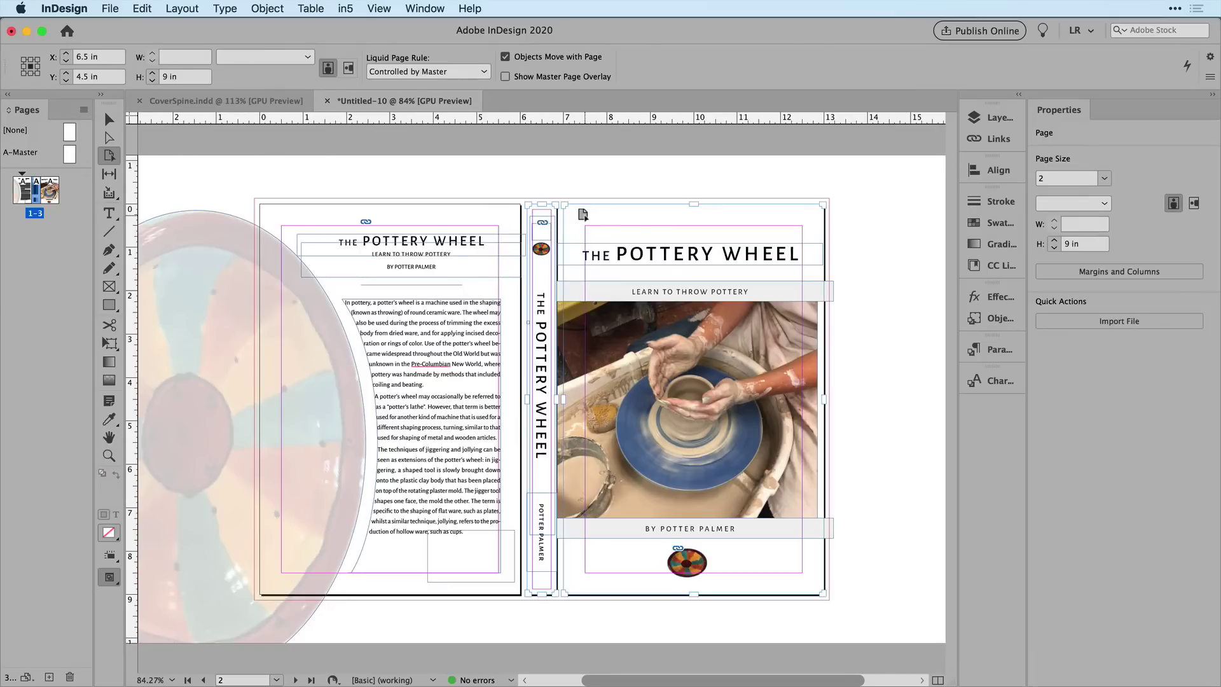
{"action": "left_click", "coordinate": [504, 214], "text": "shift"}
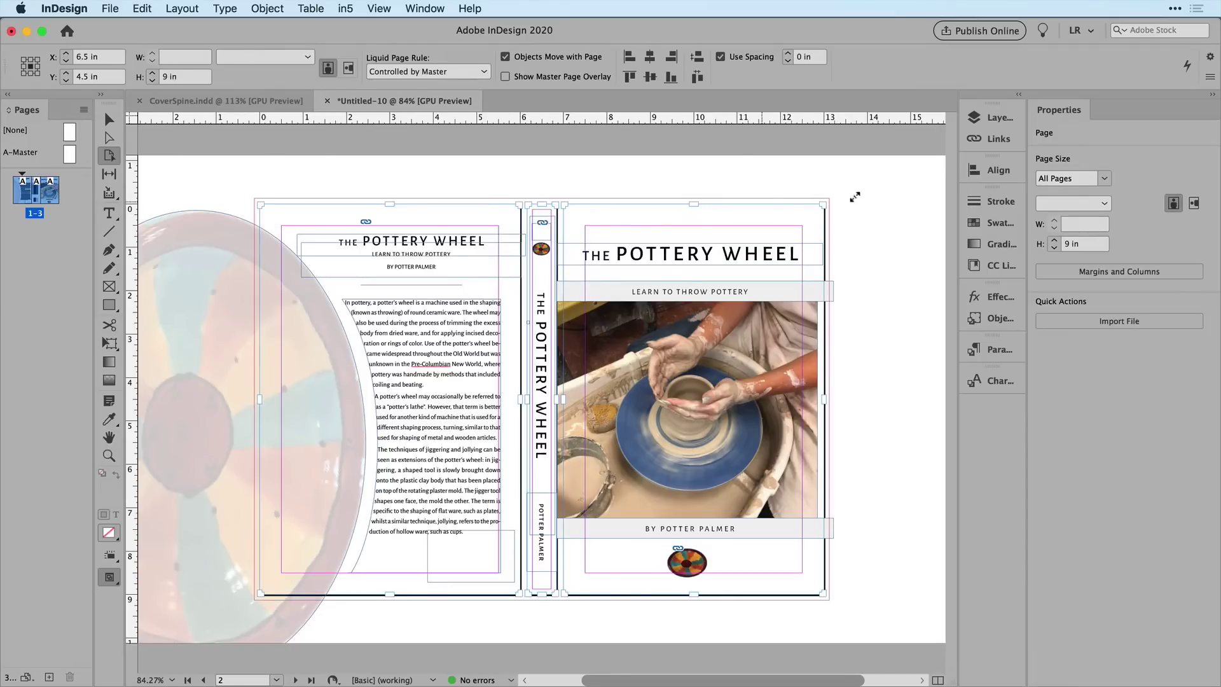
{"action": "left_click", "coordinate": [995, 169]}
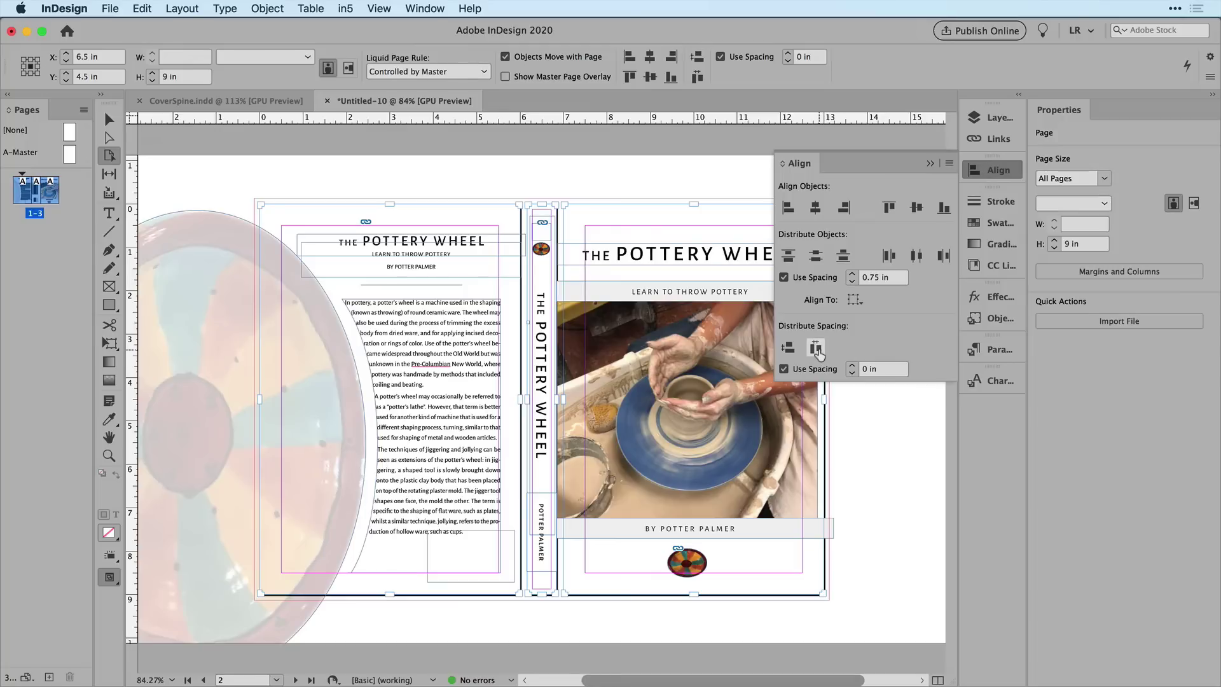
{"action": "left_click", "coordinate": [815, 348]}
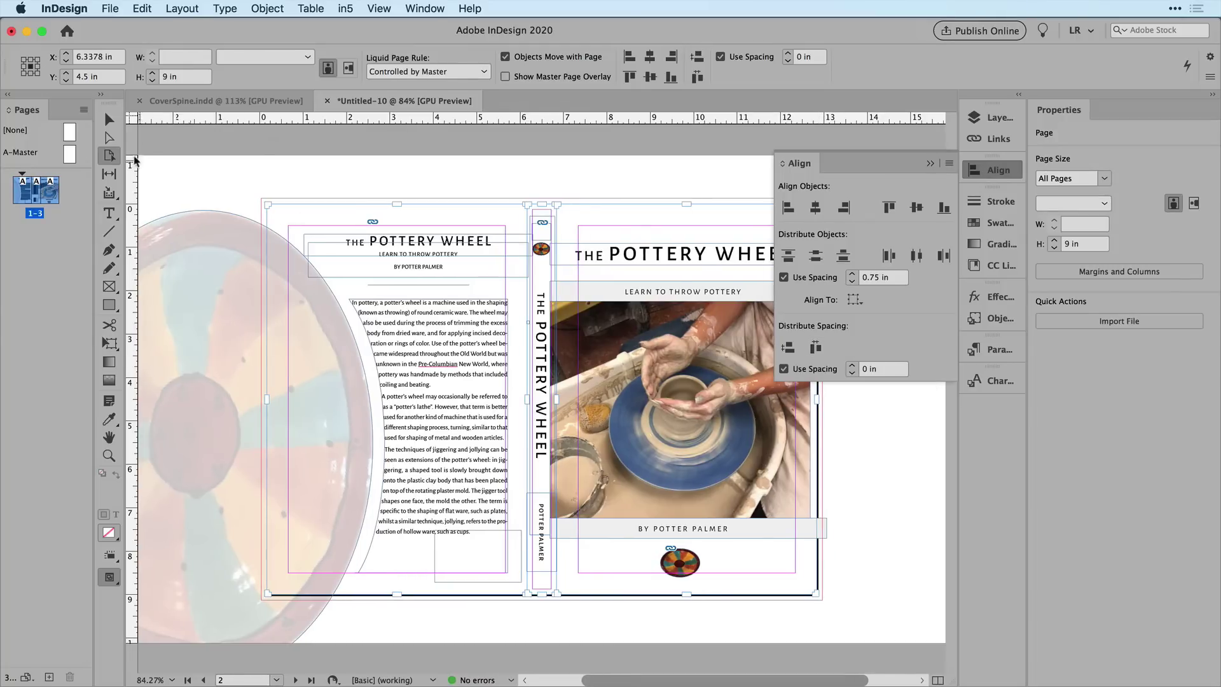
{"action": "left_click", "coordinate": [108, 120]}
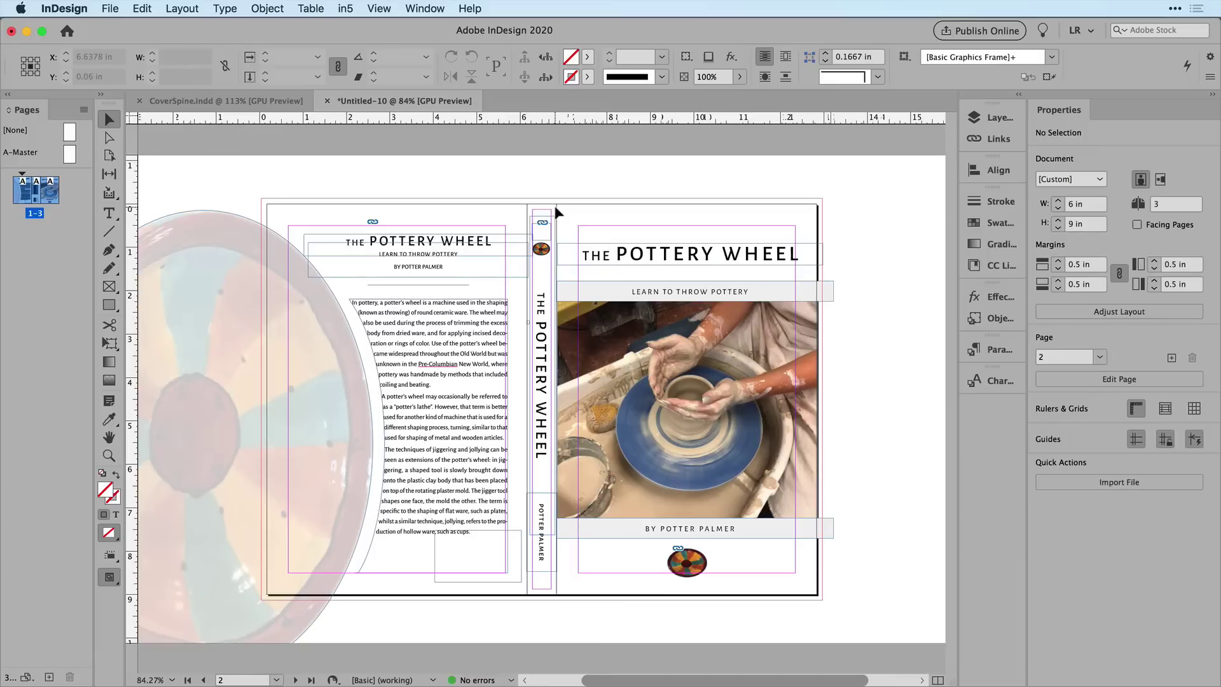
- Export only page 3, the front cover, as a JPEG named cv.jpg with Maximum quality at 250 ppi in RGB
{"action": "scroll", "coordinate": [557, 211], "scroll_direction": "up", "scroll_amount": 3}
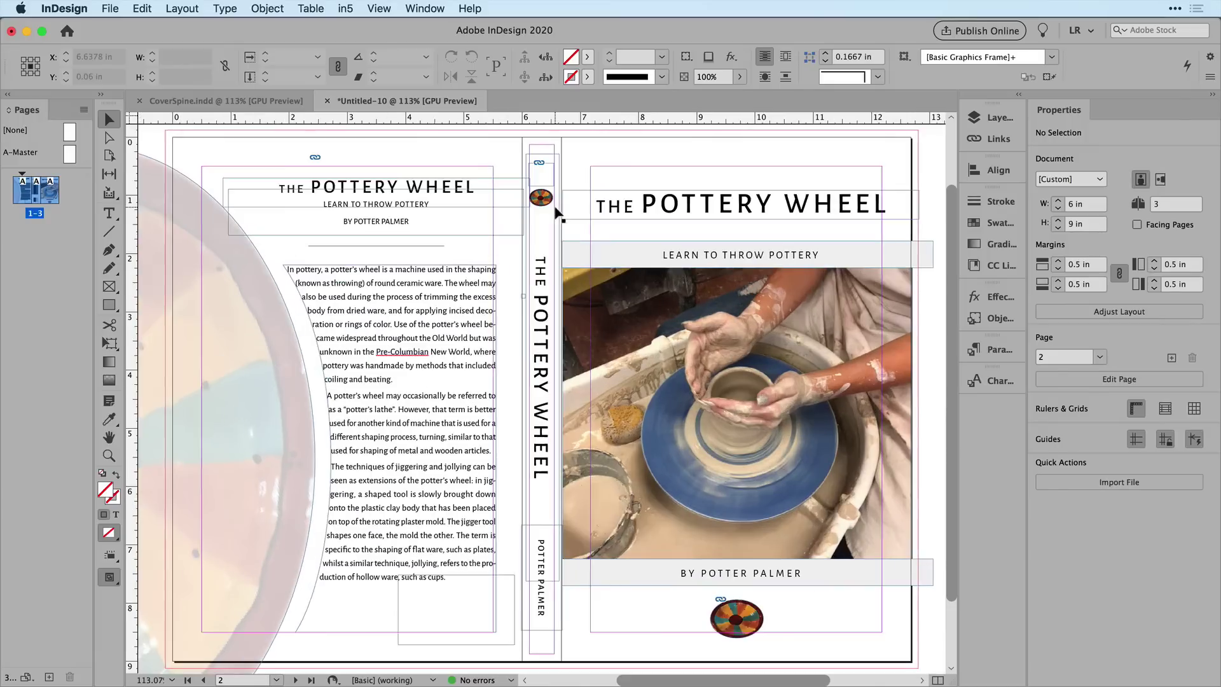
{"action": "left_click", "coordinate": [110, 9]}
{"action": "left_click", "coordinate": [187, 309]}
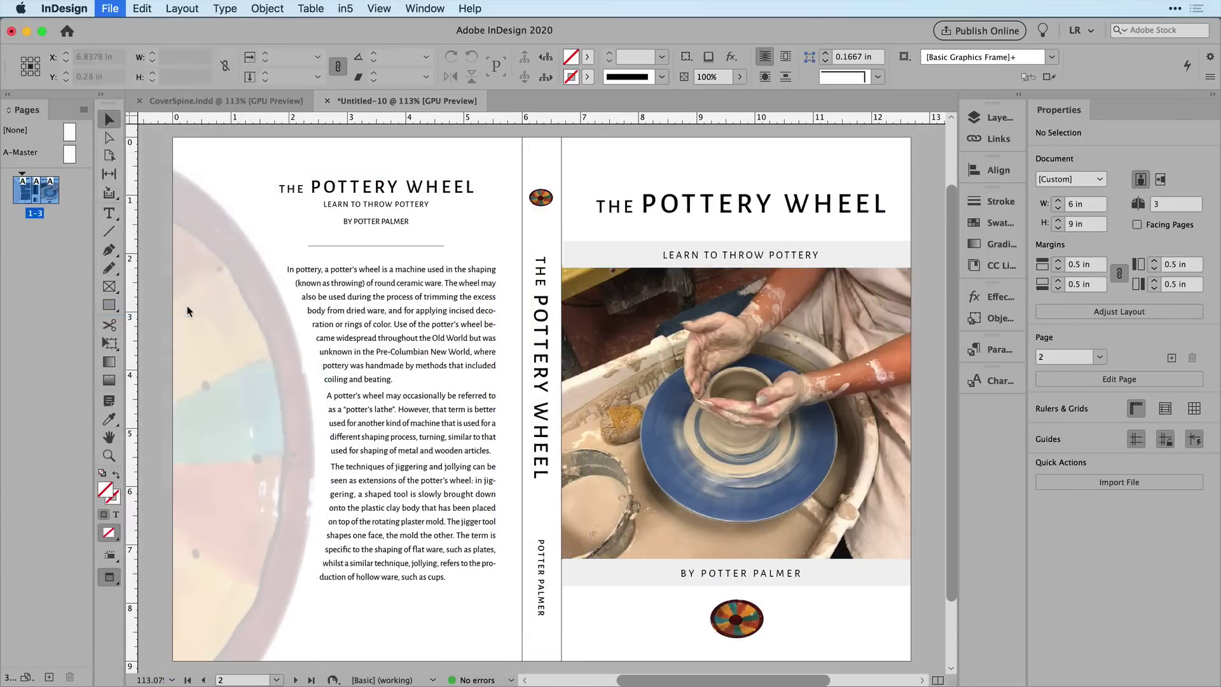
{"action": "left_click", "coordinate": [556, 524]}
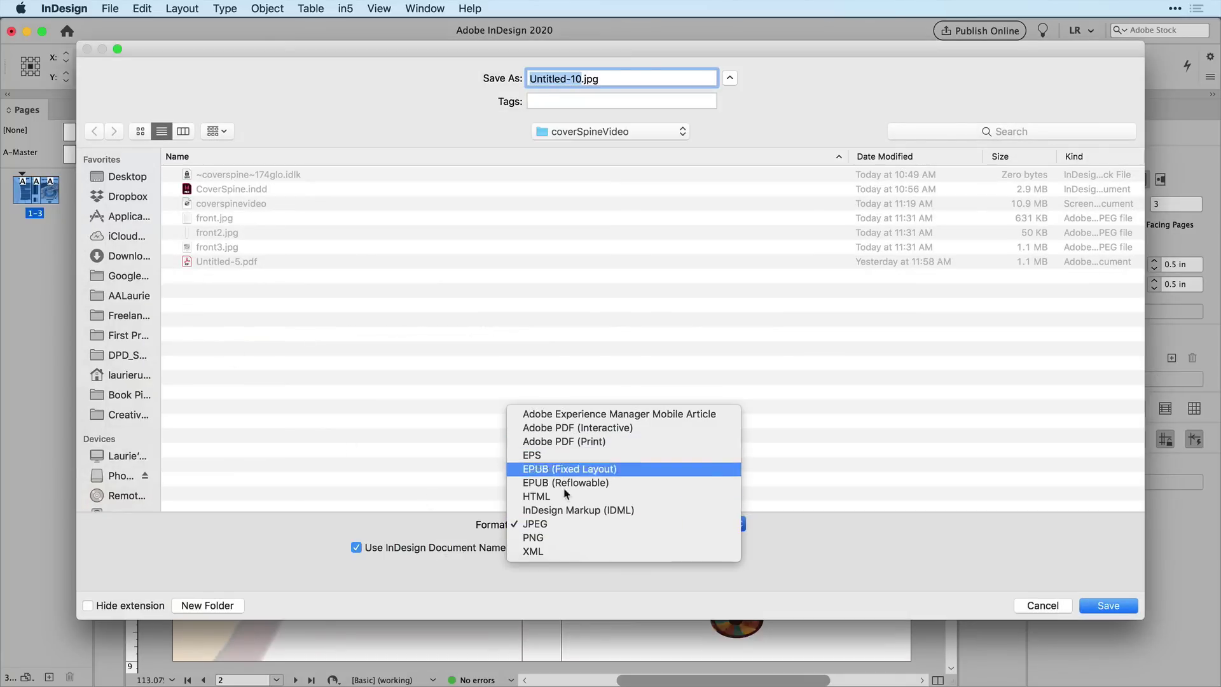
{"action": "left_click", "coordinate": [566, 524]}
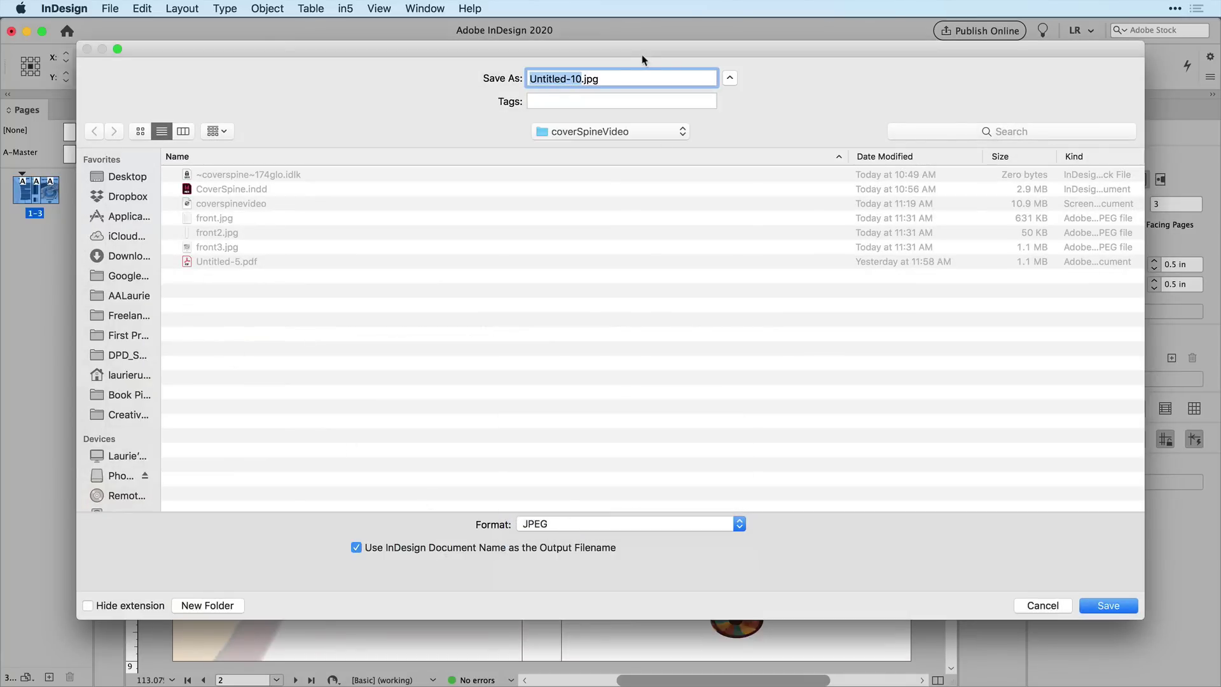
{"action": "type", "text": "cv"}
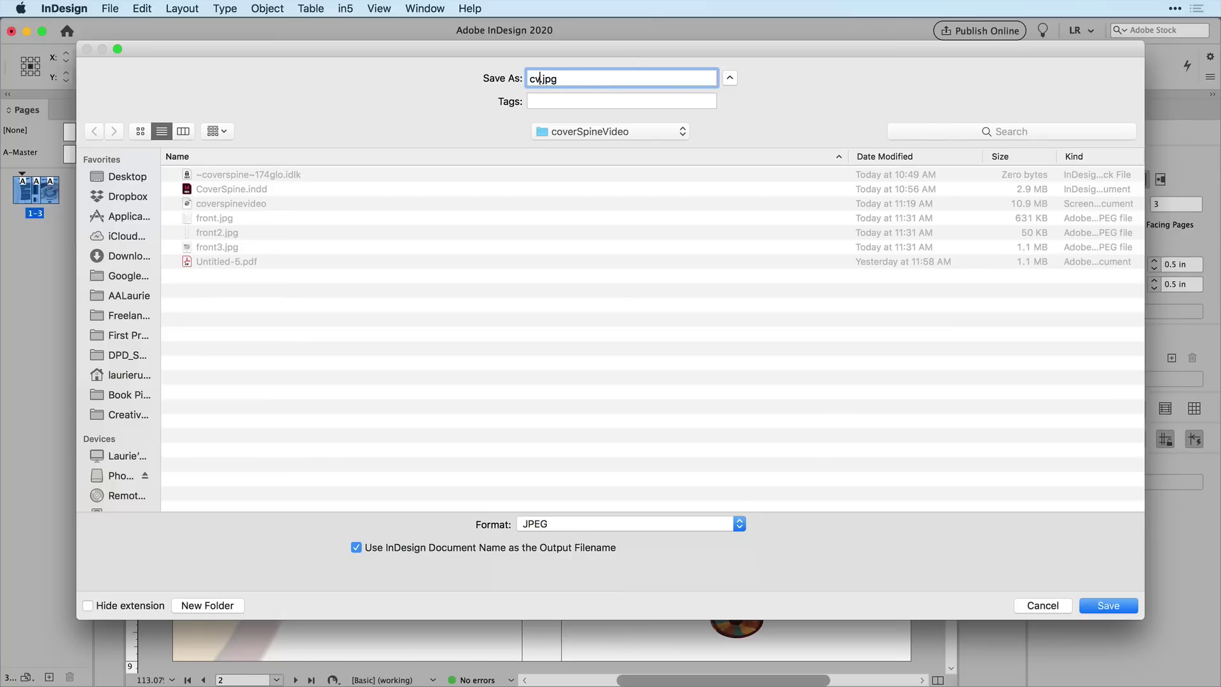
{"action": "left_click", "coordinate": [1110, 606]}
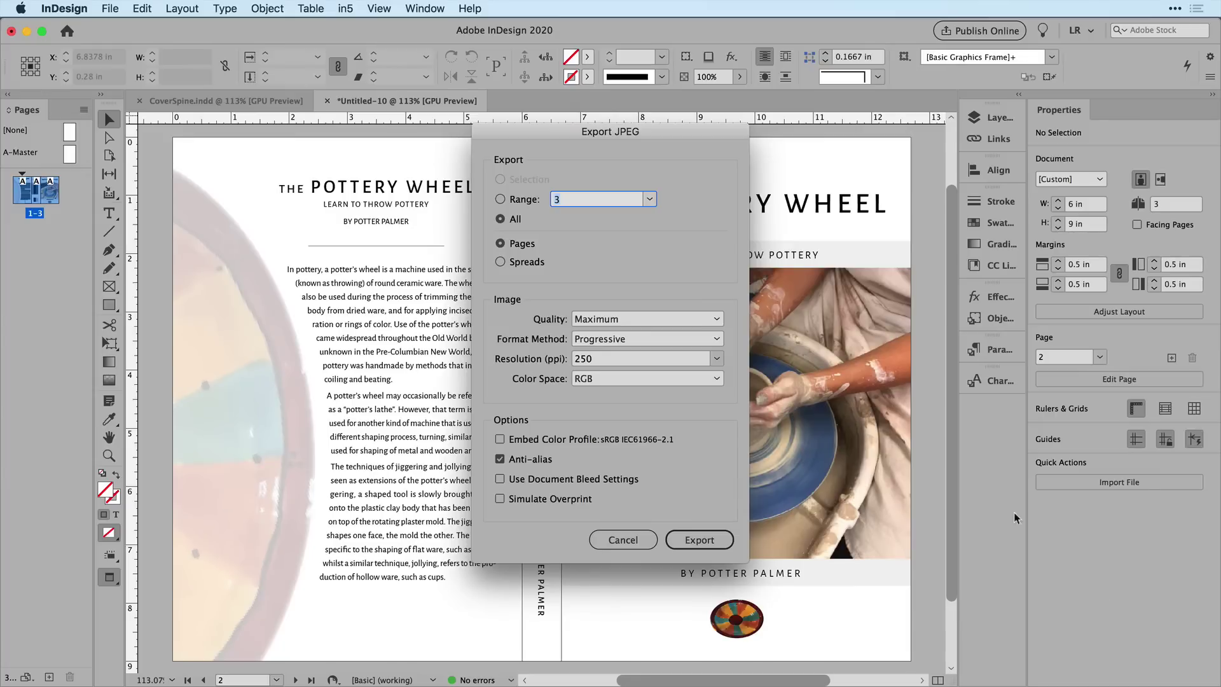
{"action": "left_click", "coordinate": [523, 201]}
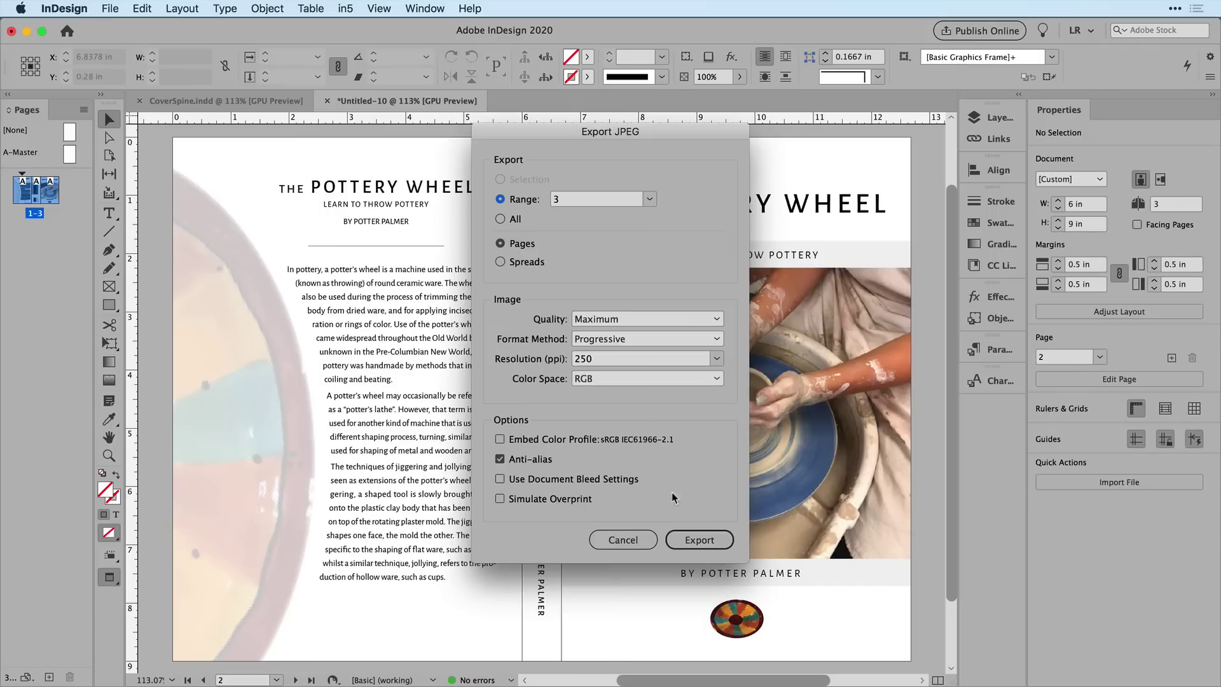
{"action": "left_click", "coordinate": [699, 540]}
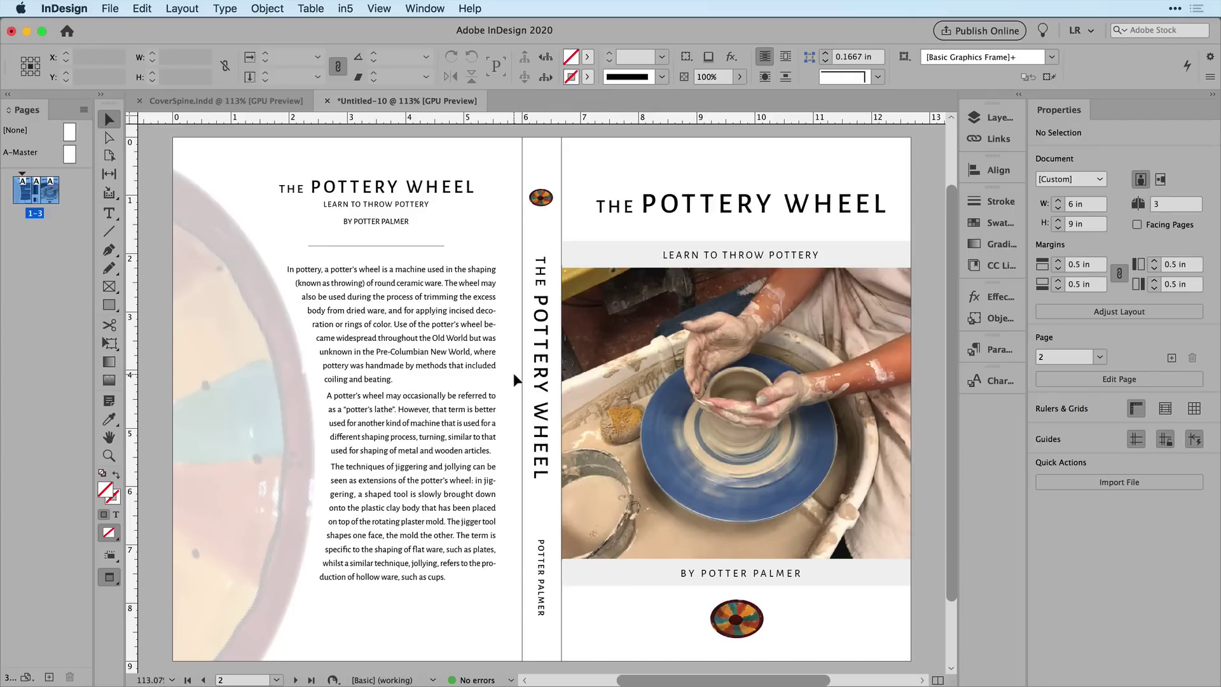
- Start an Adobe PDF (Print) export of the cover, replacing the existing cvall.pdf in the coverSpineVideo folder
{"action": "left_click", "coordinate": [107, 9]}
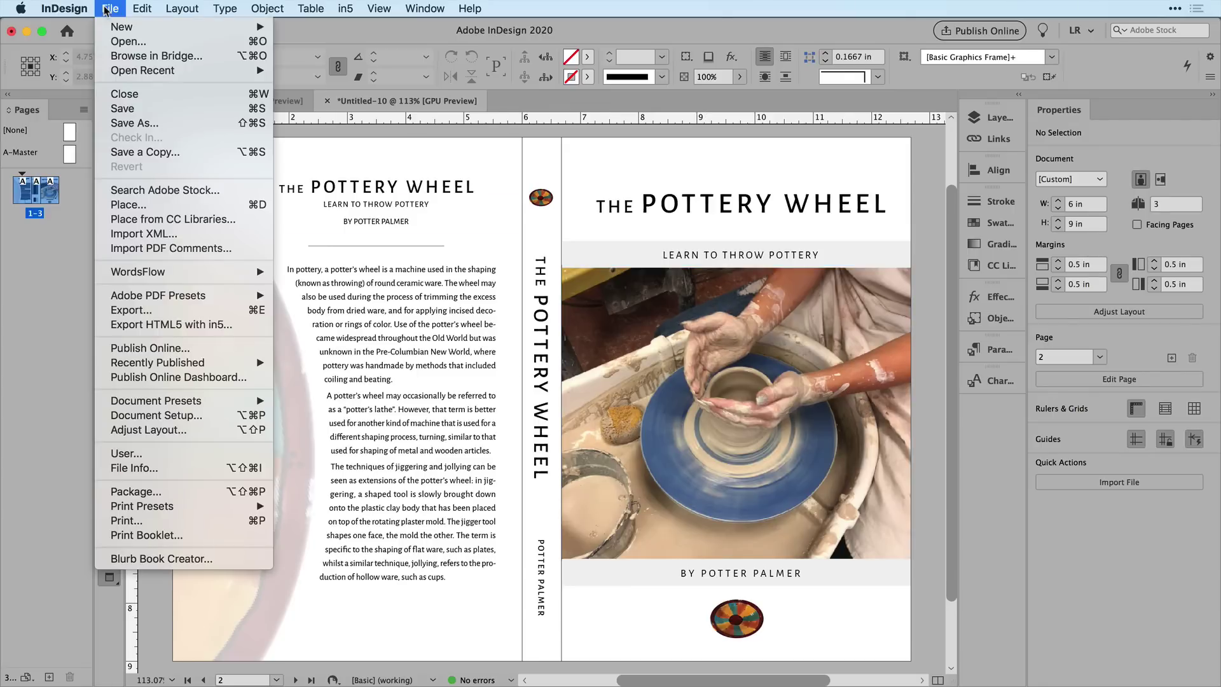
{"action": "left_click", "coordinate": [182, 309]}
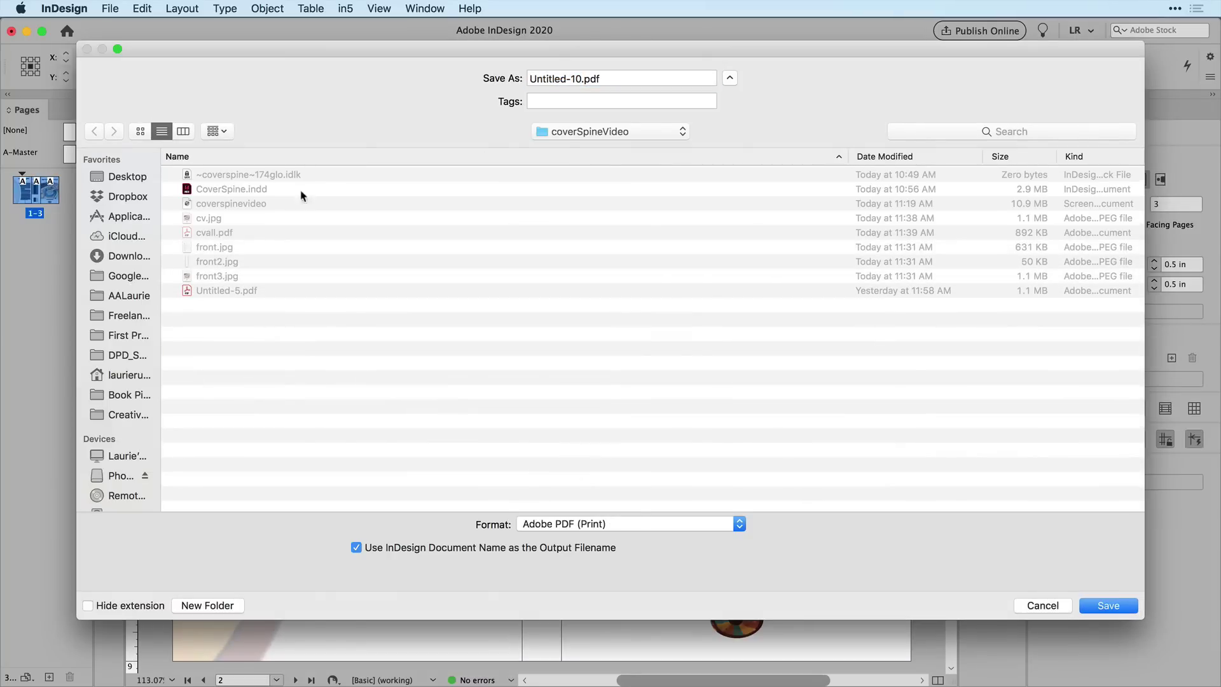
{"action": "left_click", "coordinate": [215, 233]}
{"action": "left_click", "coordinate": [1114, 606]}
{"action": "left_click", "coordinate": [721, 149]}
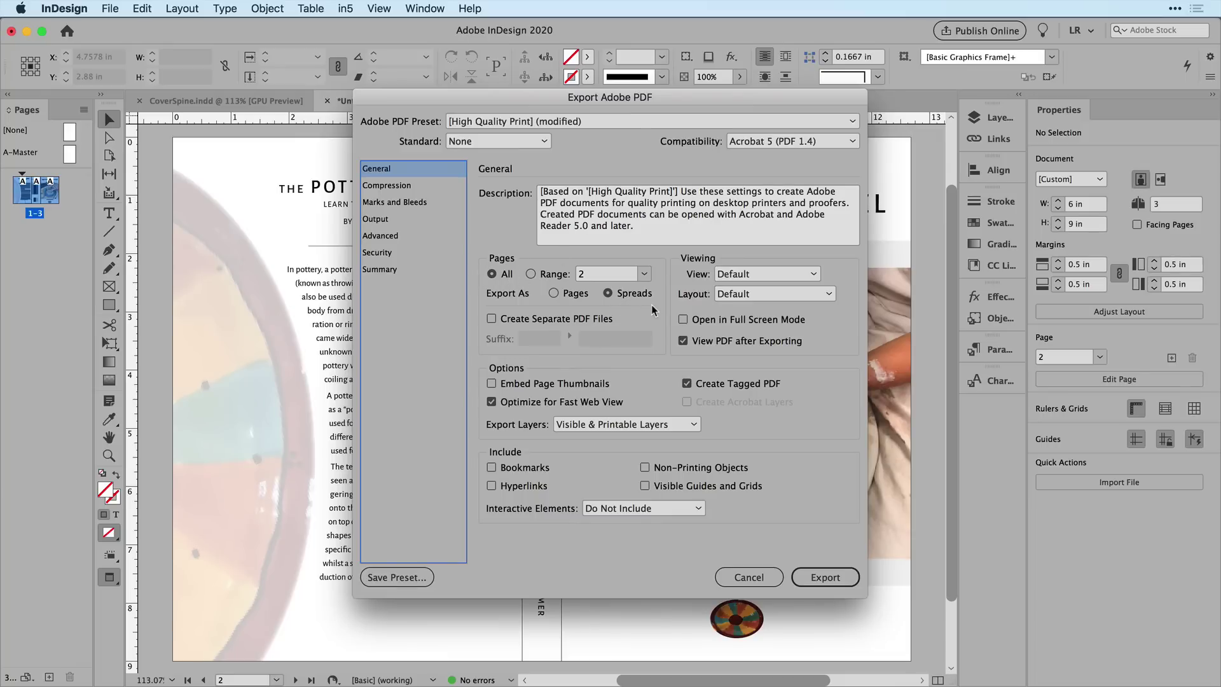
- Include crop marks and the document bleed settings, and export all pages as spreads to the PDF
{"action": "left_click", "coordinate": [421, 203]}
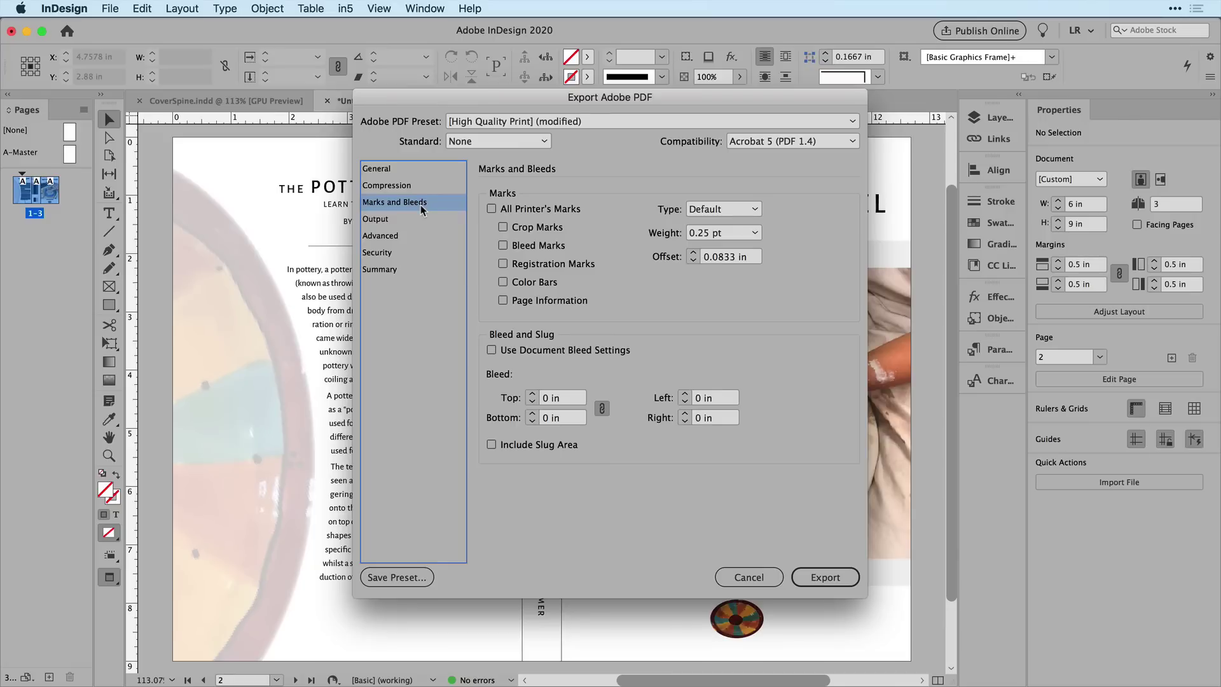
{"action": "left_click", "coordinate": [516, 227]}
{"action": "left_click", "coordinate": [534, 351]}
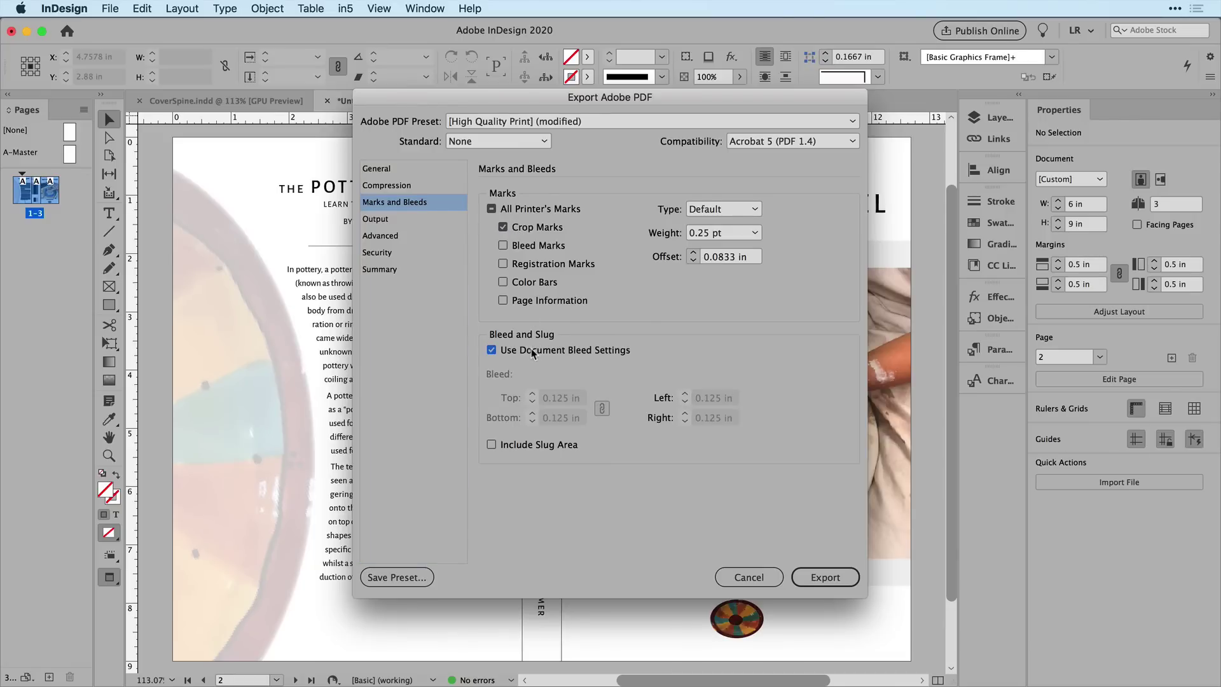
{"action": "left_click", "coordinate": [836, 579]}
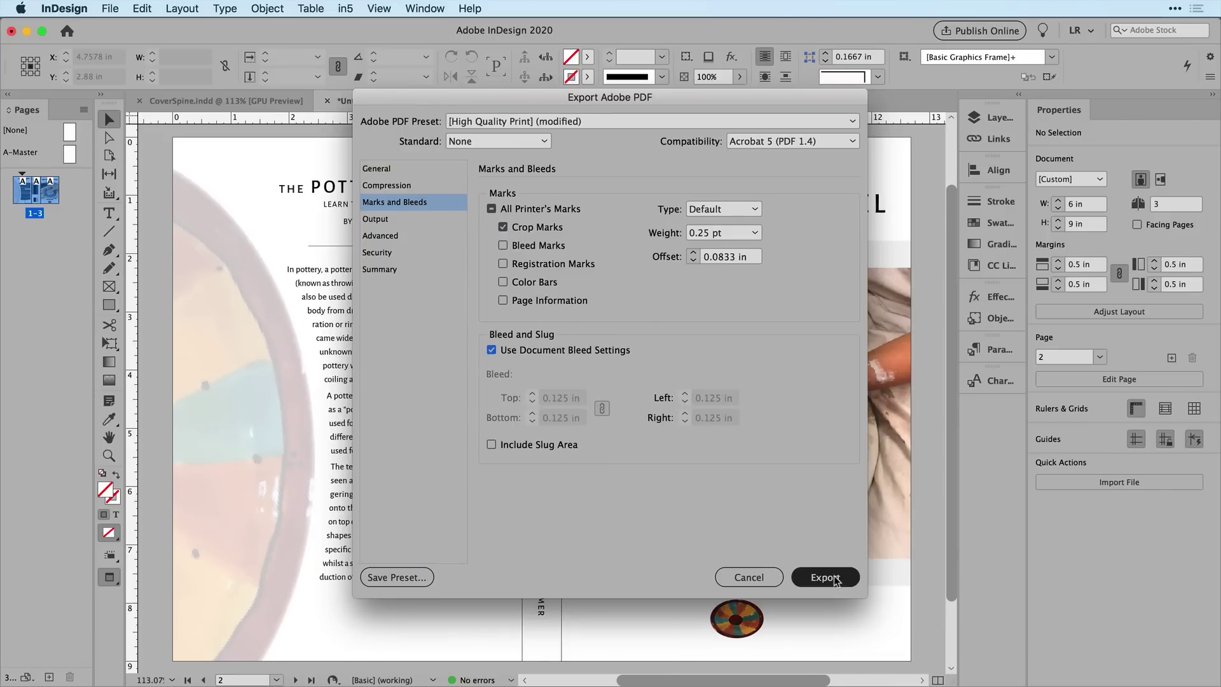